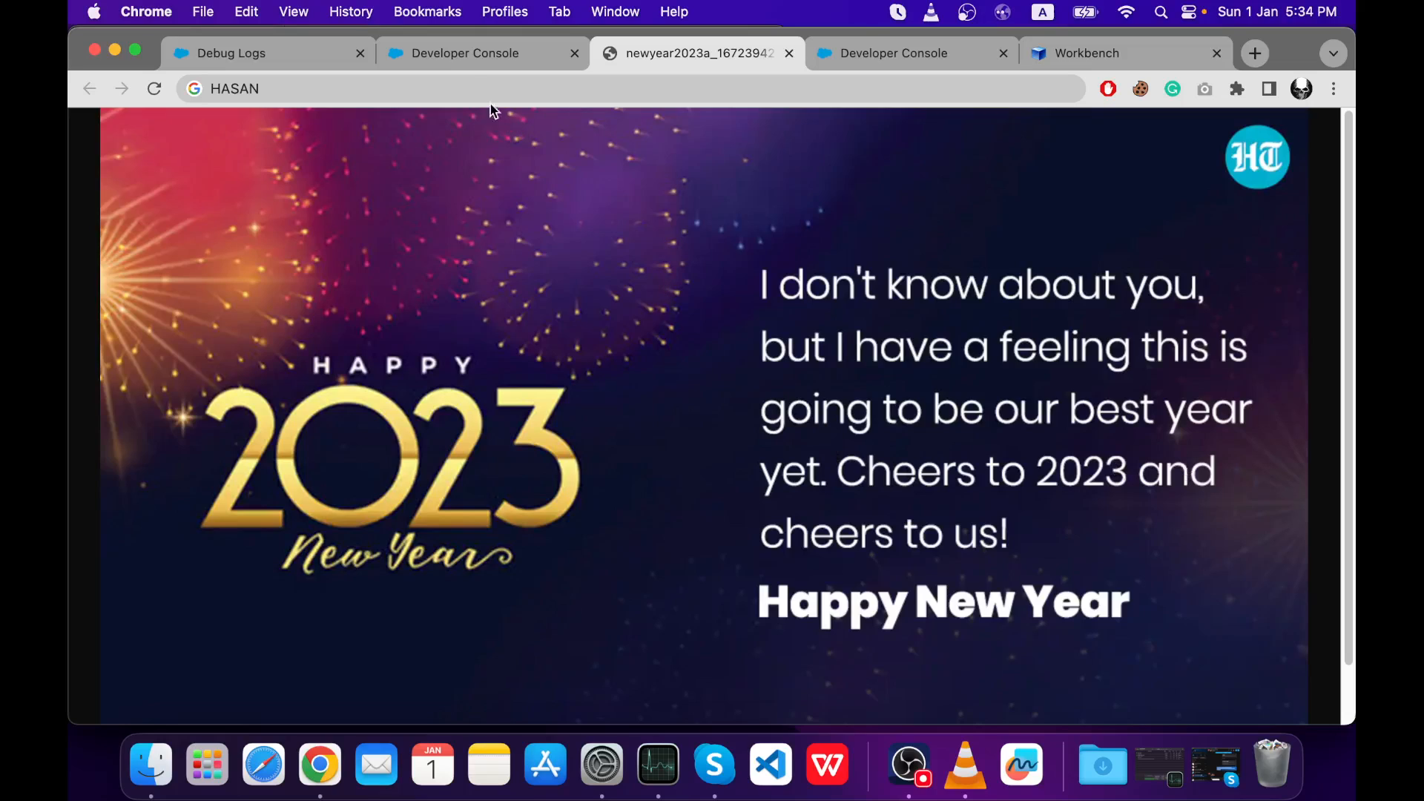
- Review the ApexLog query in the Developer Console and highlight the 1,000 MB limit per 15-minute window in the Debug Logs help article
left_click(466, 55)
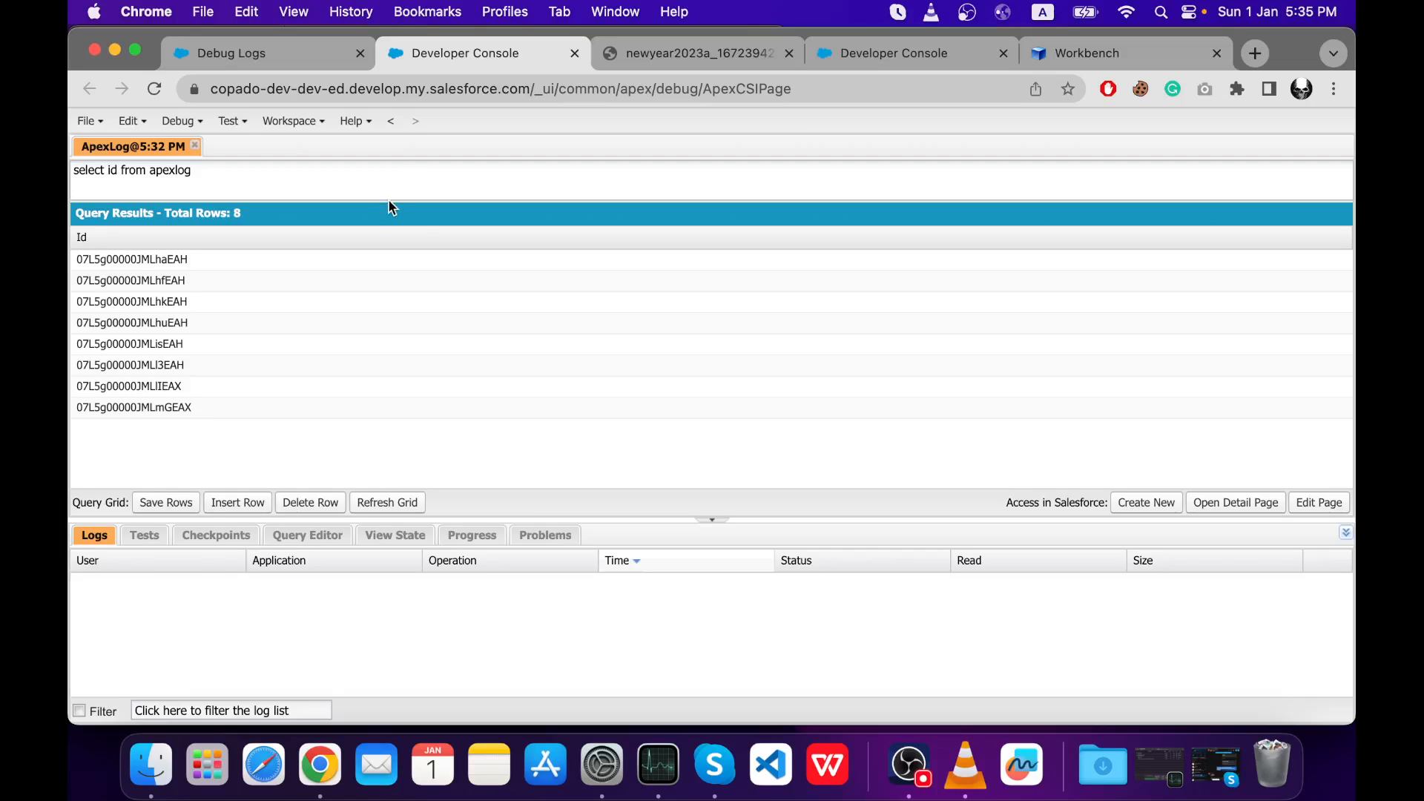
left_click(300, 51)
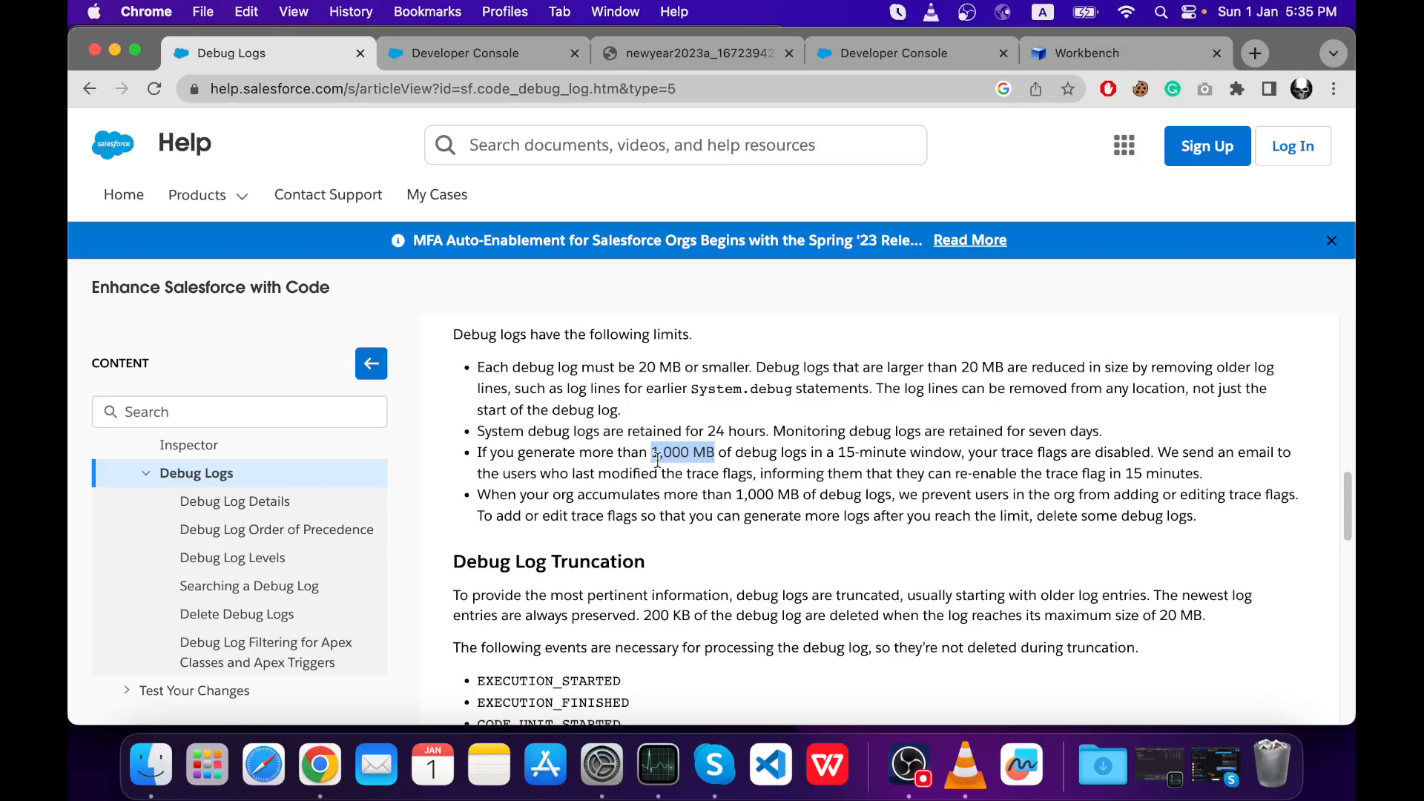
left_click(656, 456)
left_click_drag(655, 456, 716, 460)
left_click(715, 458)
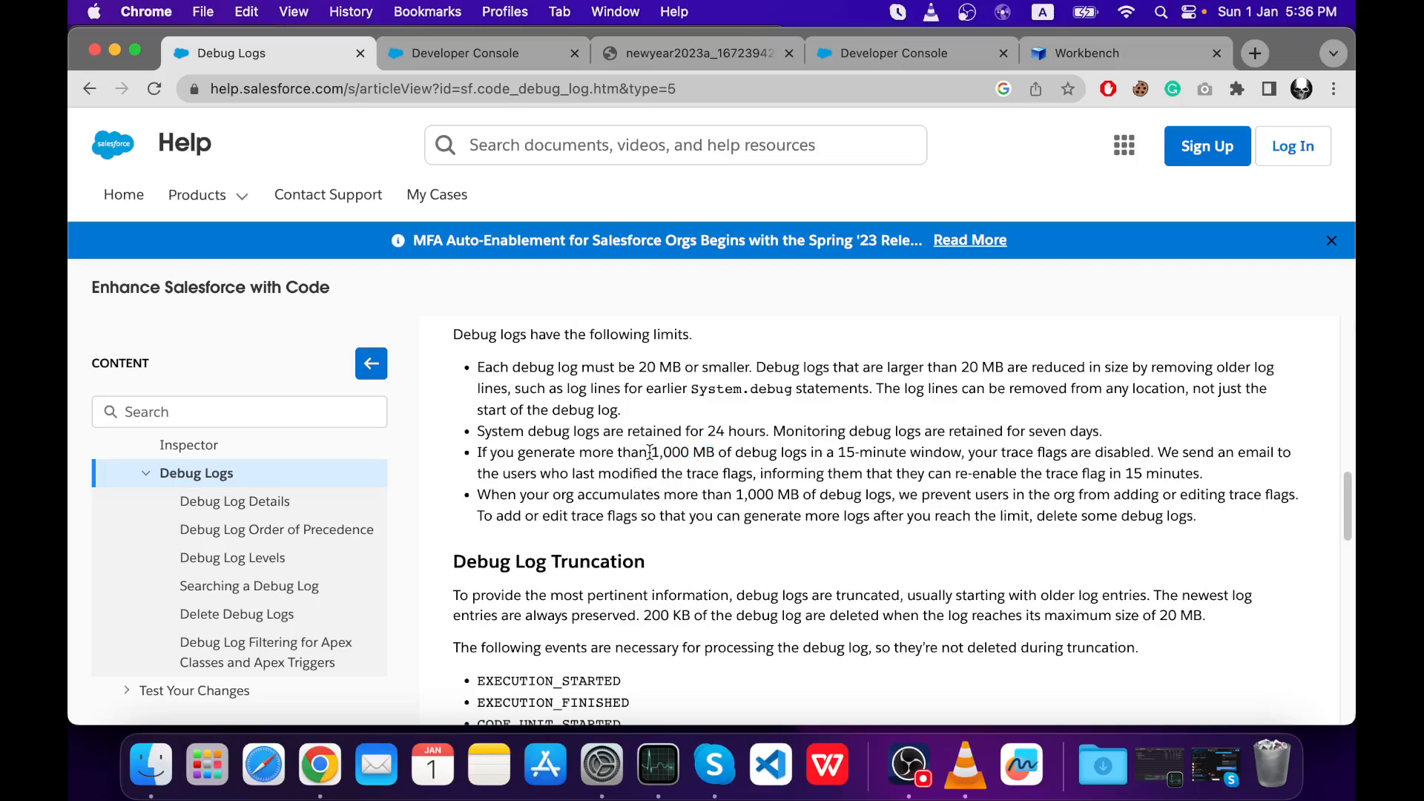
left_click_drag(650, 451, 714, 452)
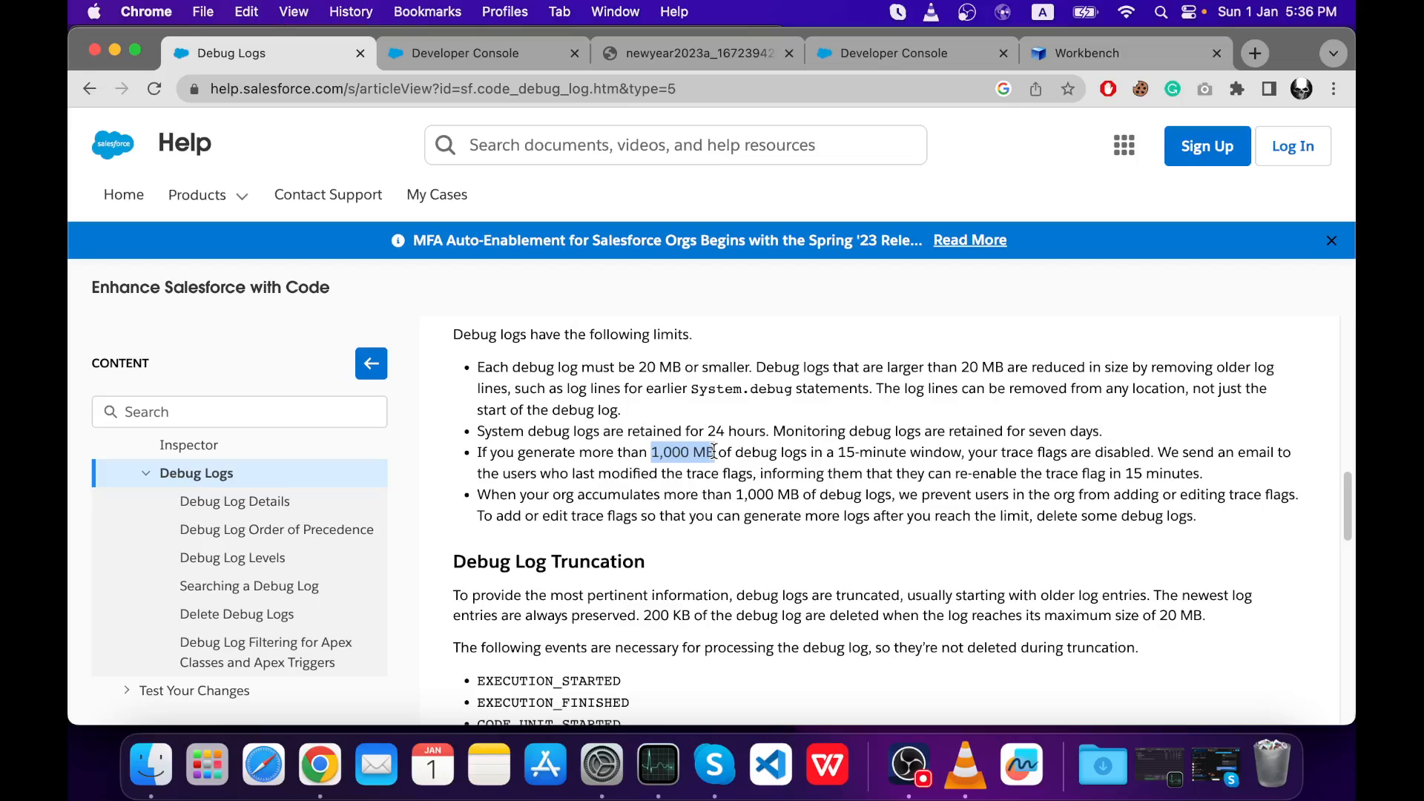
- Move the Workbench browser tab directly after the first Developer Console tab and bring it up
left_click(509, 54)
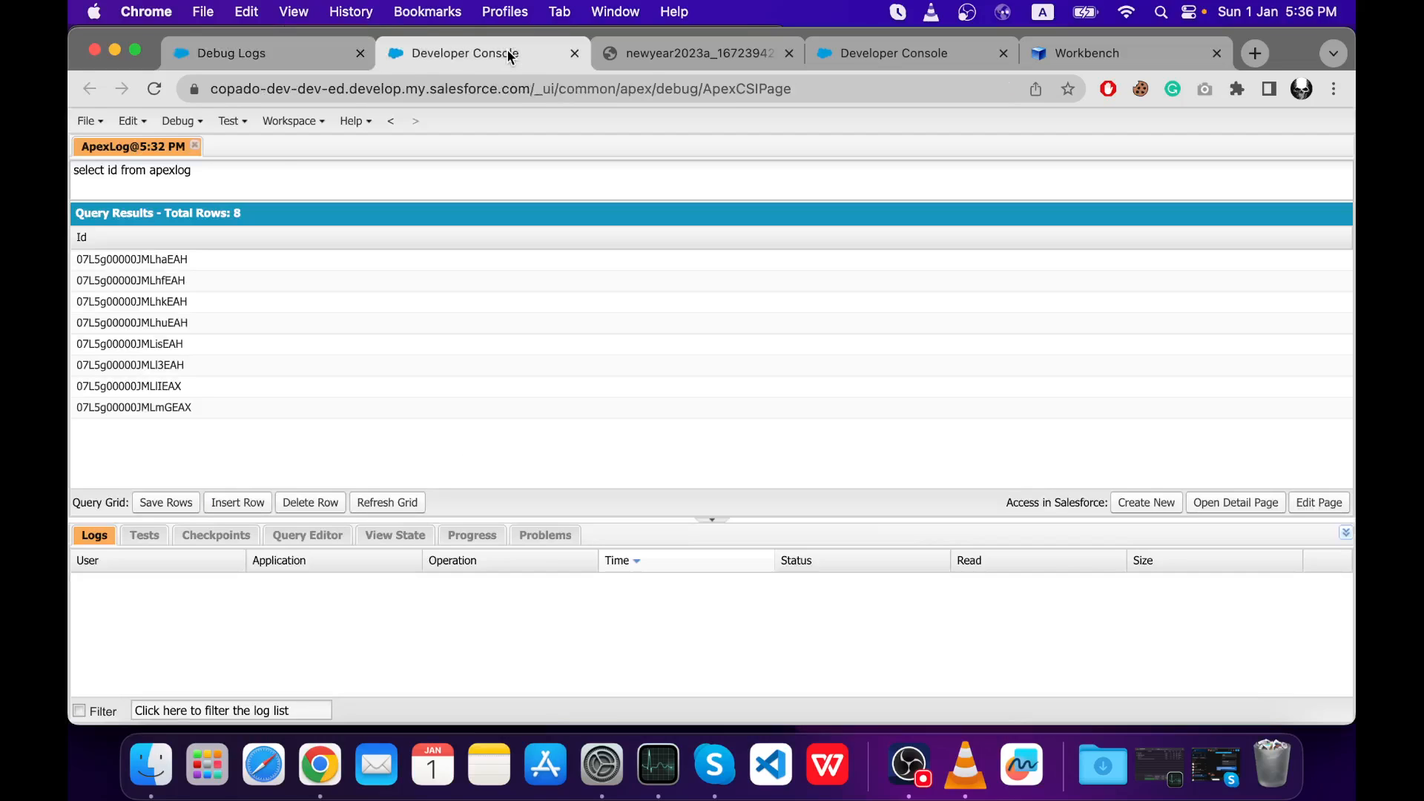
left_click_drag(1083, 53, 651, 53)
mouse_move(511, 235)
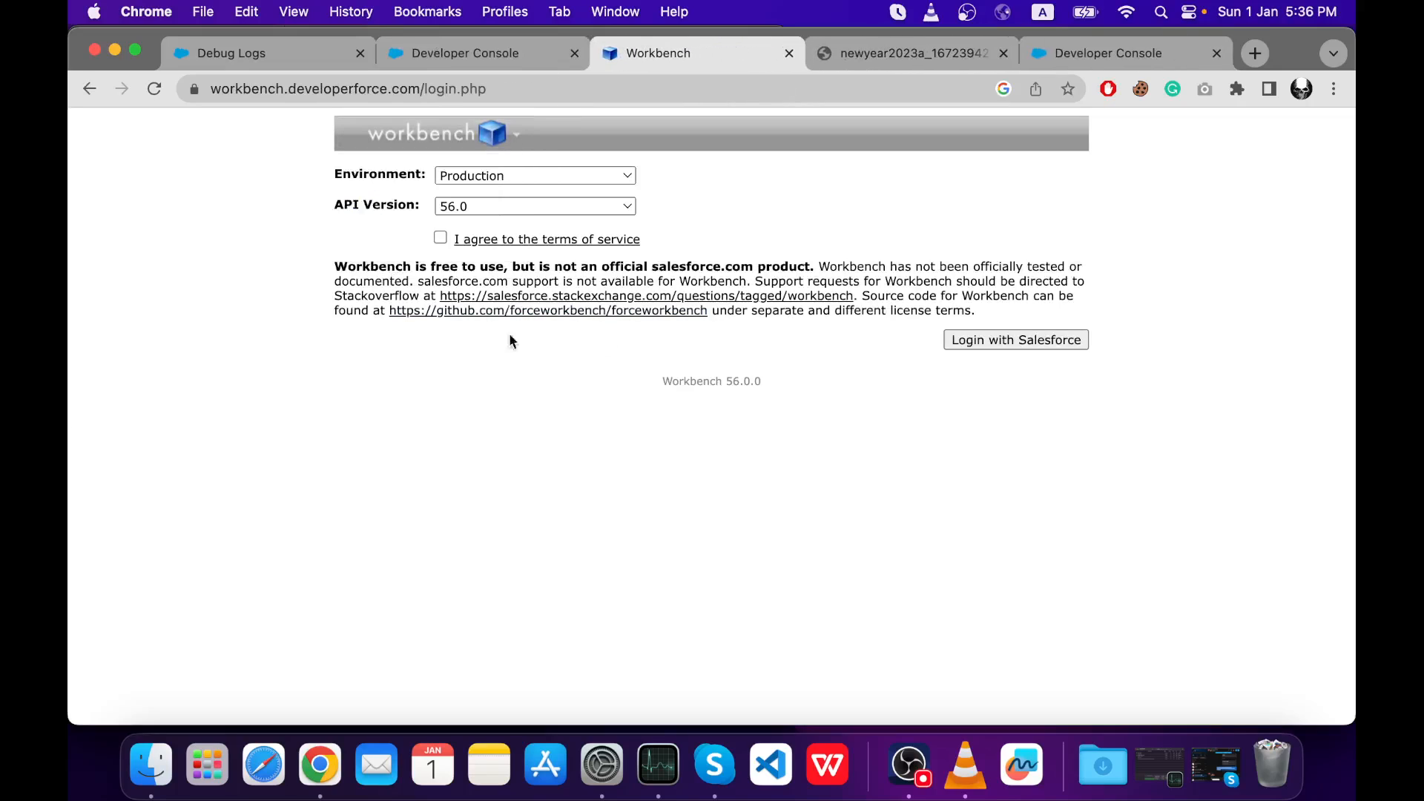
- Agree to the Workbench terms of service and keep the environment on Production with API version 56.0, checking the org's address in the Developer Console
left_click(440, 238)
left_click(512, 175)
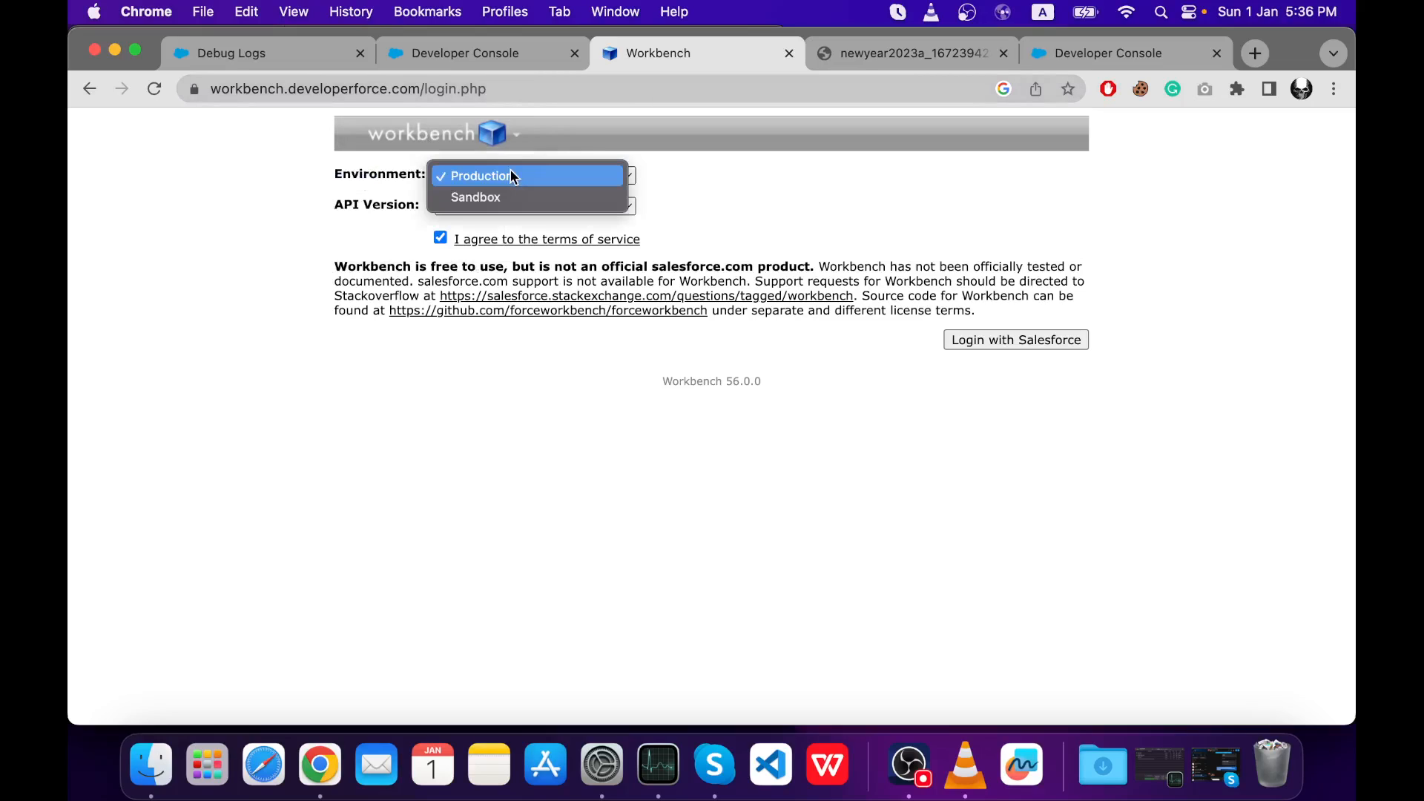
left_click(488, 52)
left_click(474, 59)
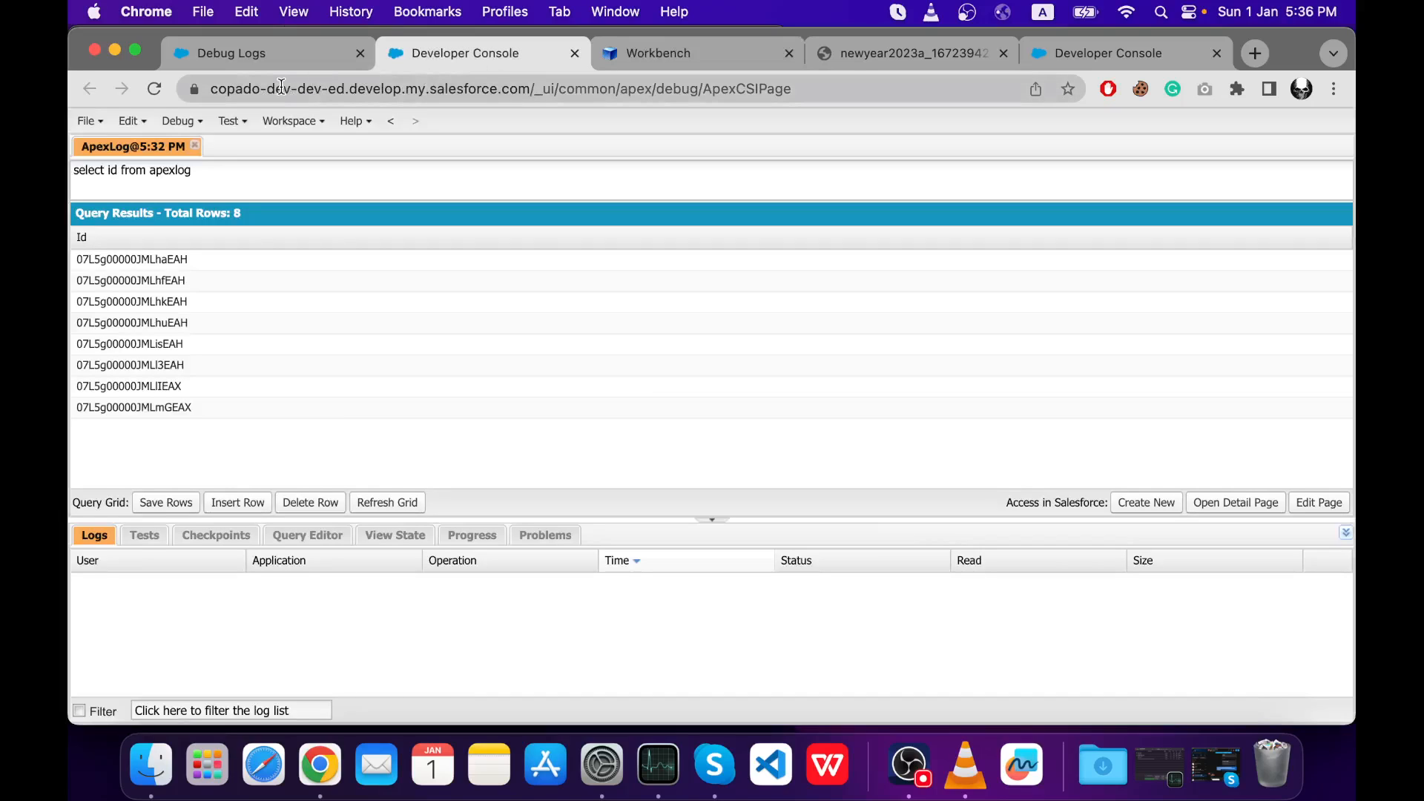
left_click(705, 53)
mouse_move(522, 143)
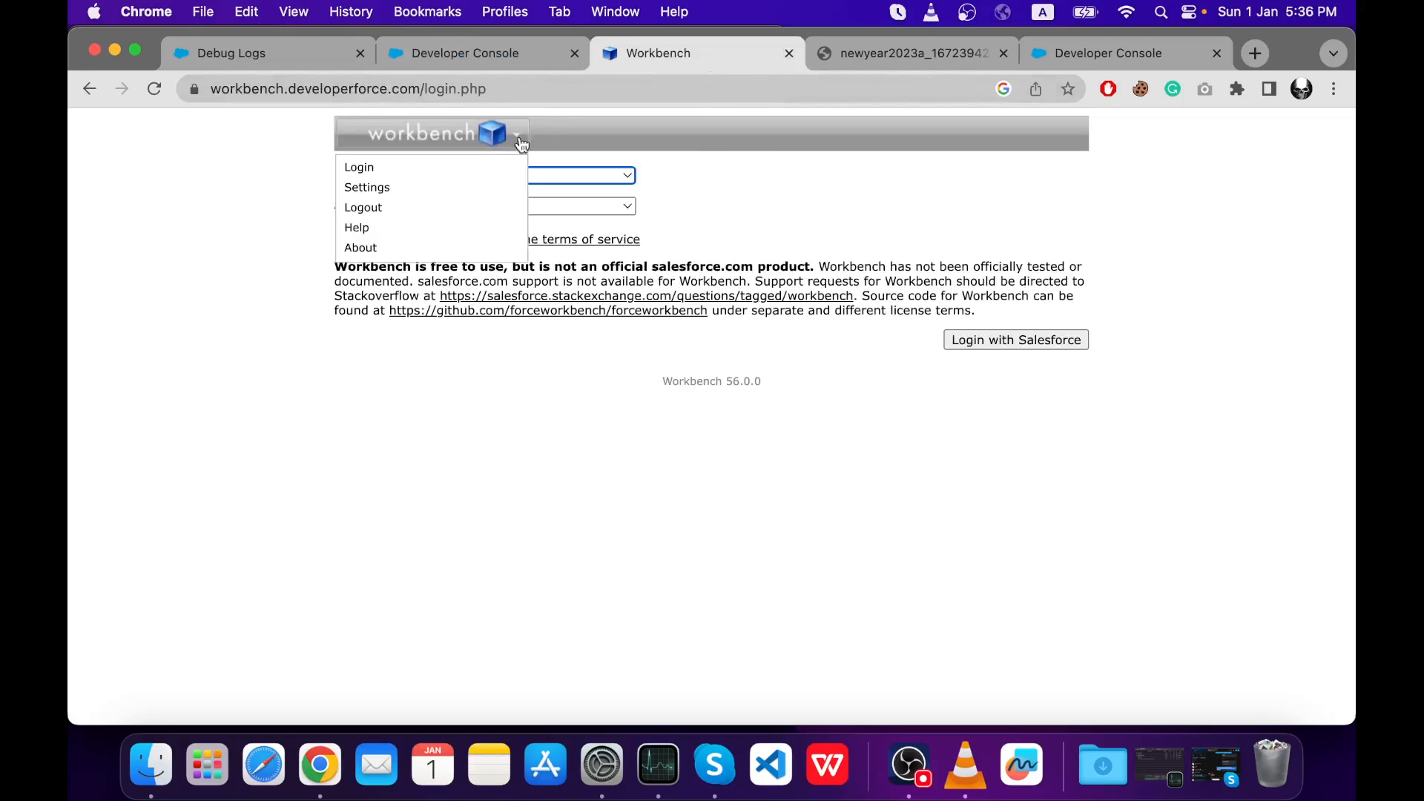
left_click(592, 176)
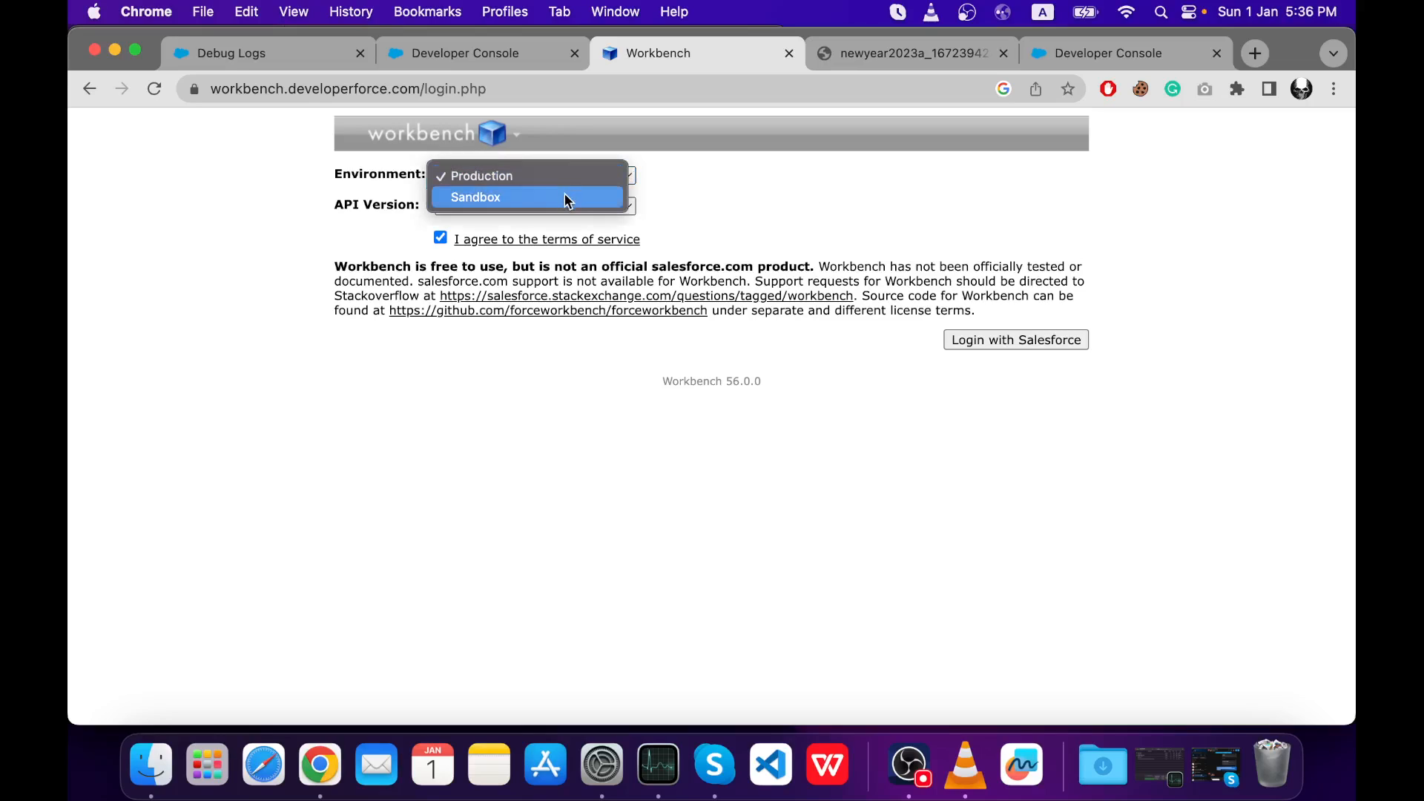
left_click(566, 178)
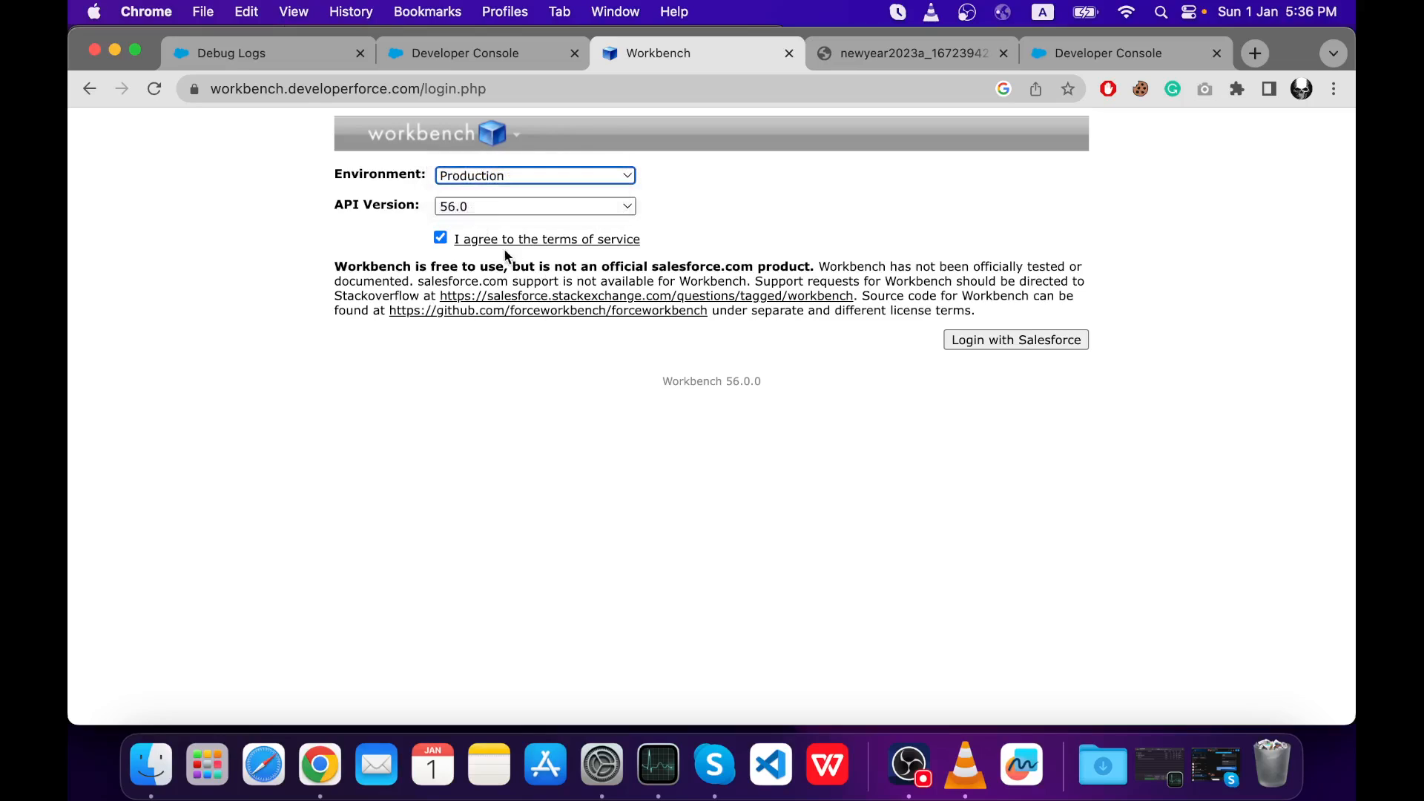
left_click(458, 209)
left_click(493, 205)
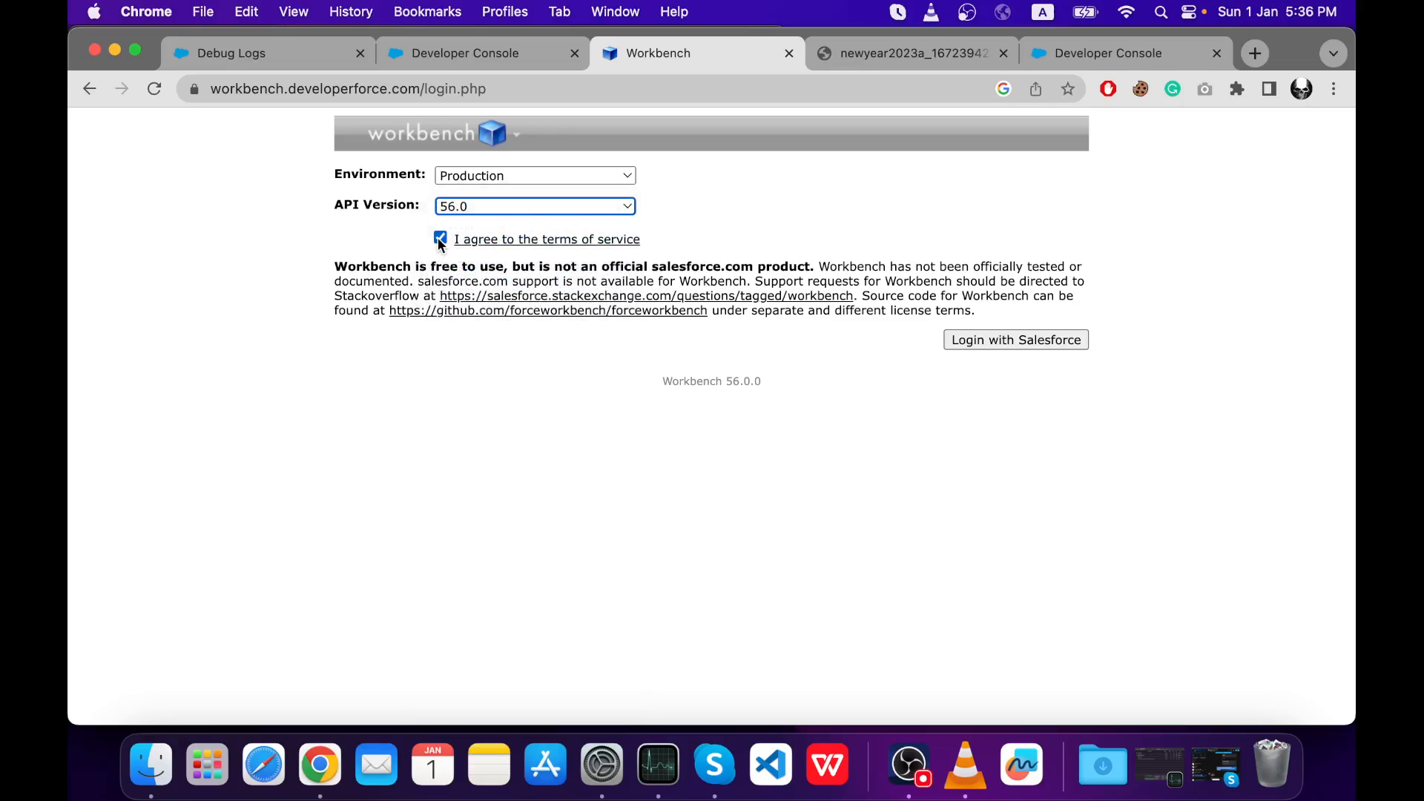
- Log in to Workbench with Salesforce and allow it access for the displayed user account
left_click(1018, 342)
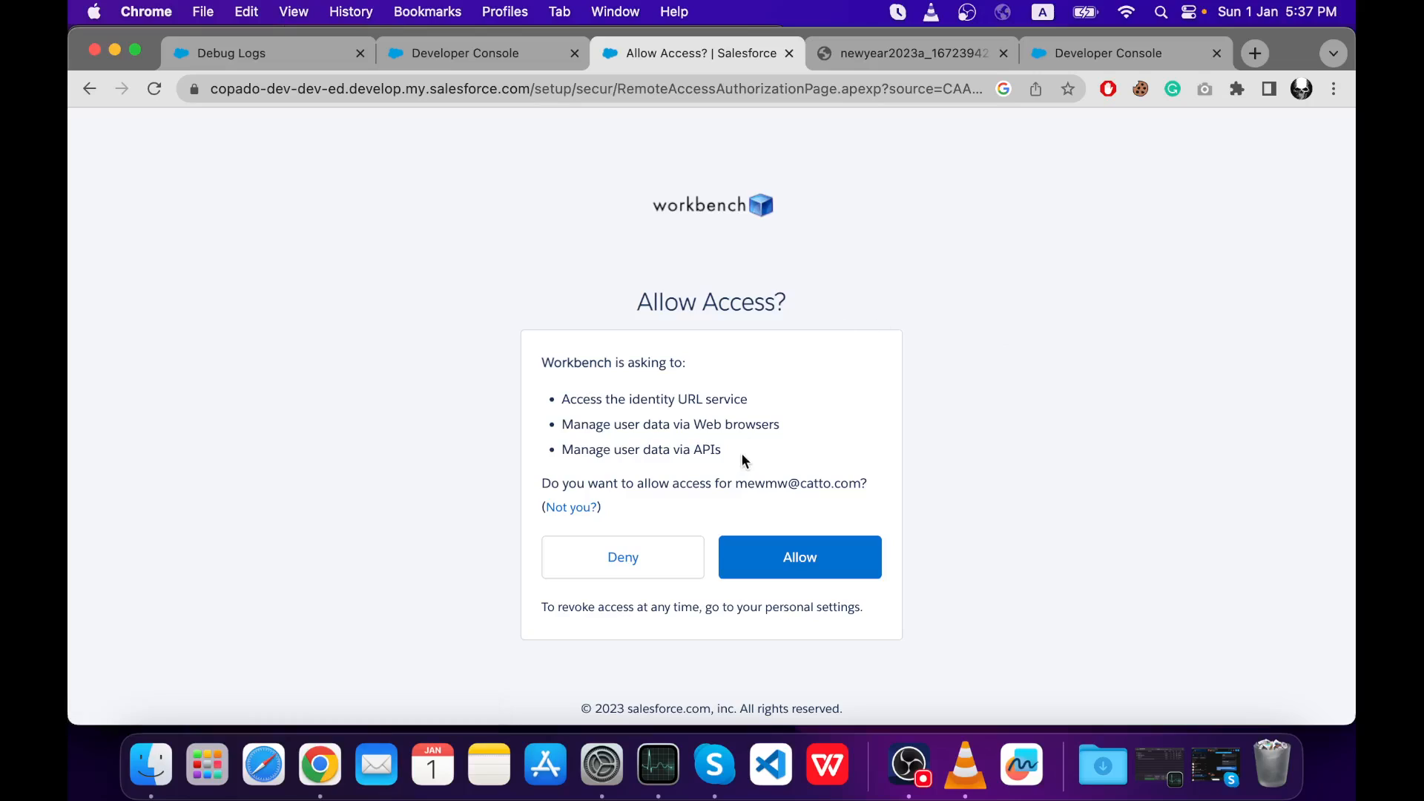
left_click_drag(735, 486, 861, 486)
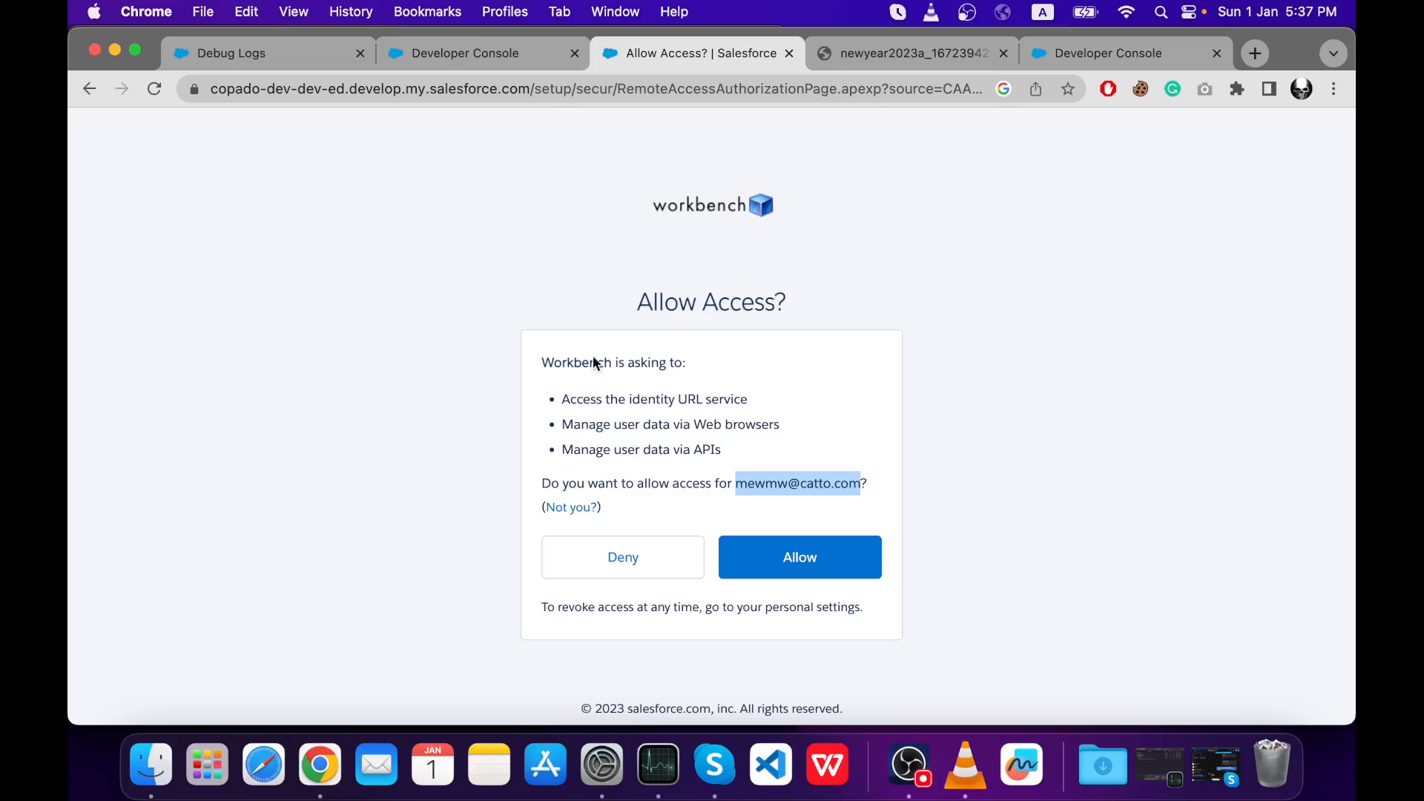
left_click(764, 553)
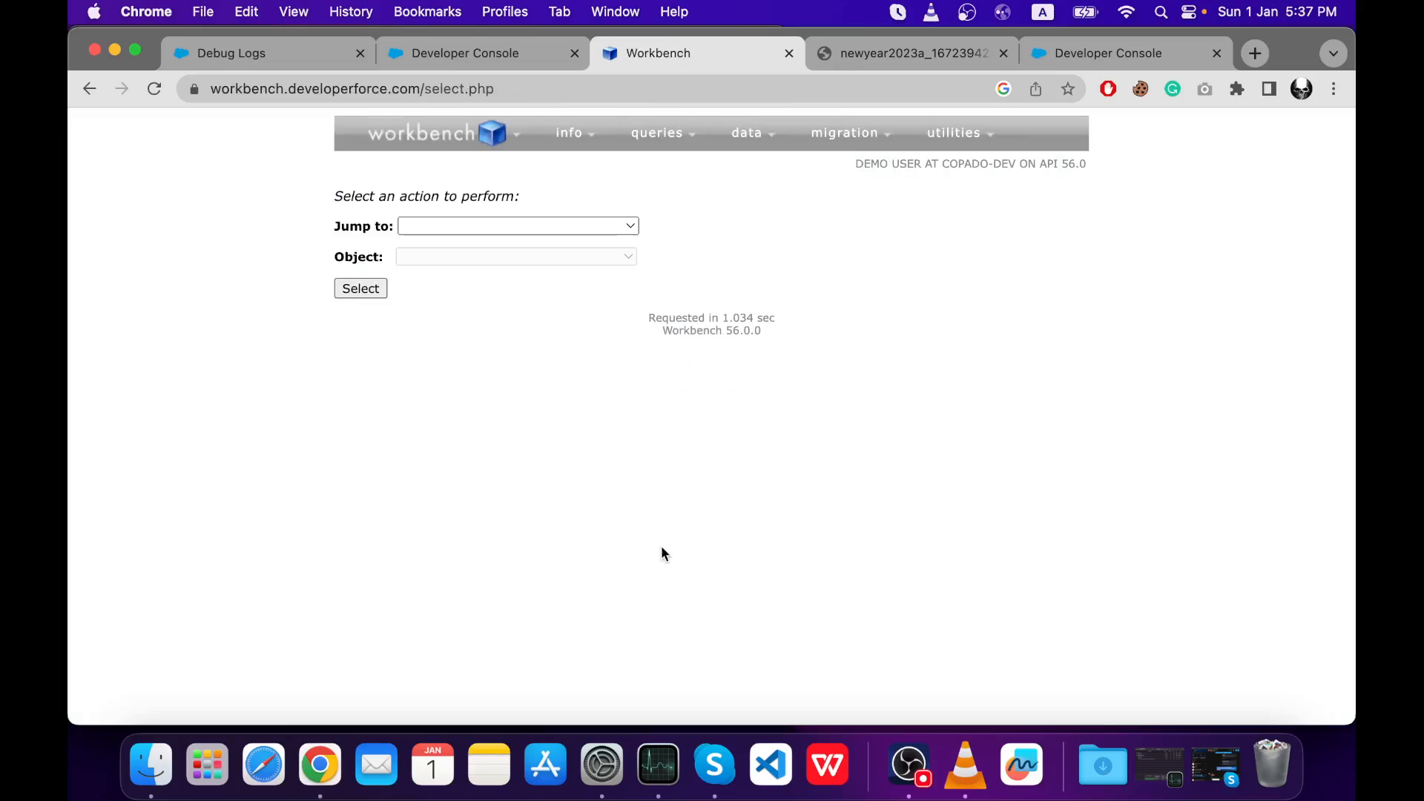
- Run the SOQL query "select id from apexlog" in Workbench with the results viewed as Bulk CSV
left_click(668, 169)
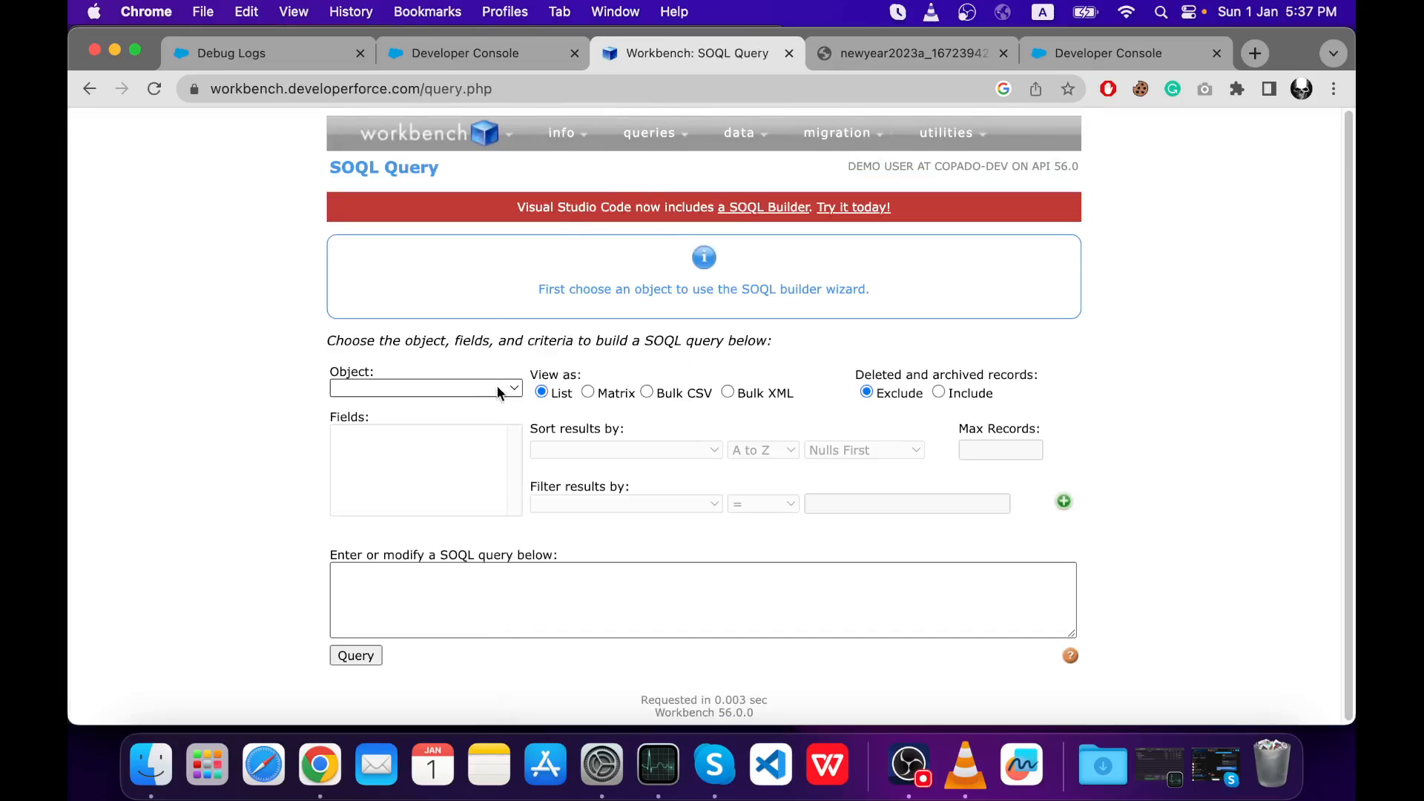
left_click(425, 586)
type("se")
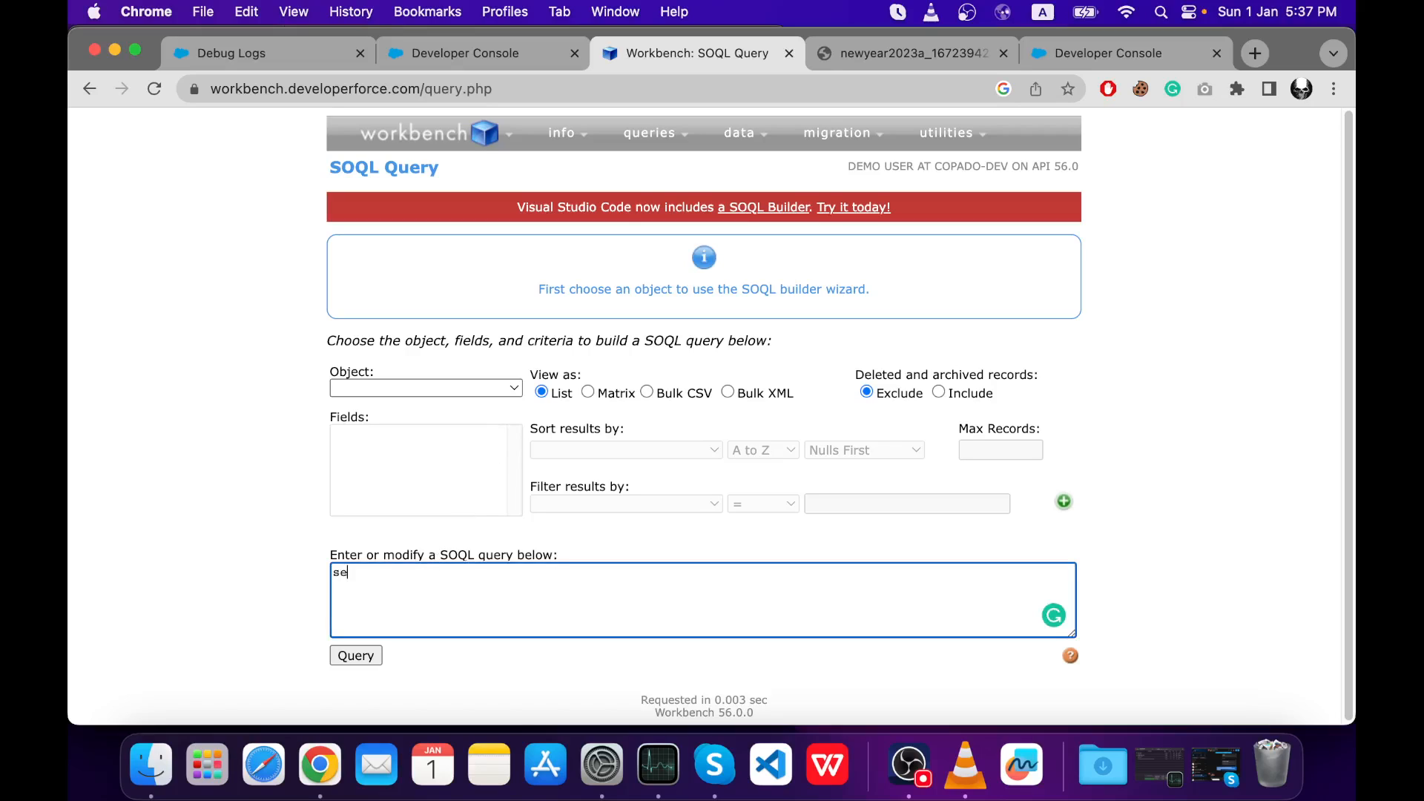
type("lect id from apexlog")
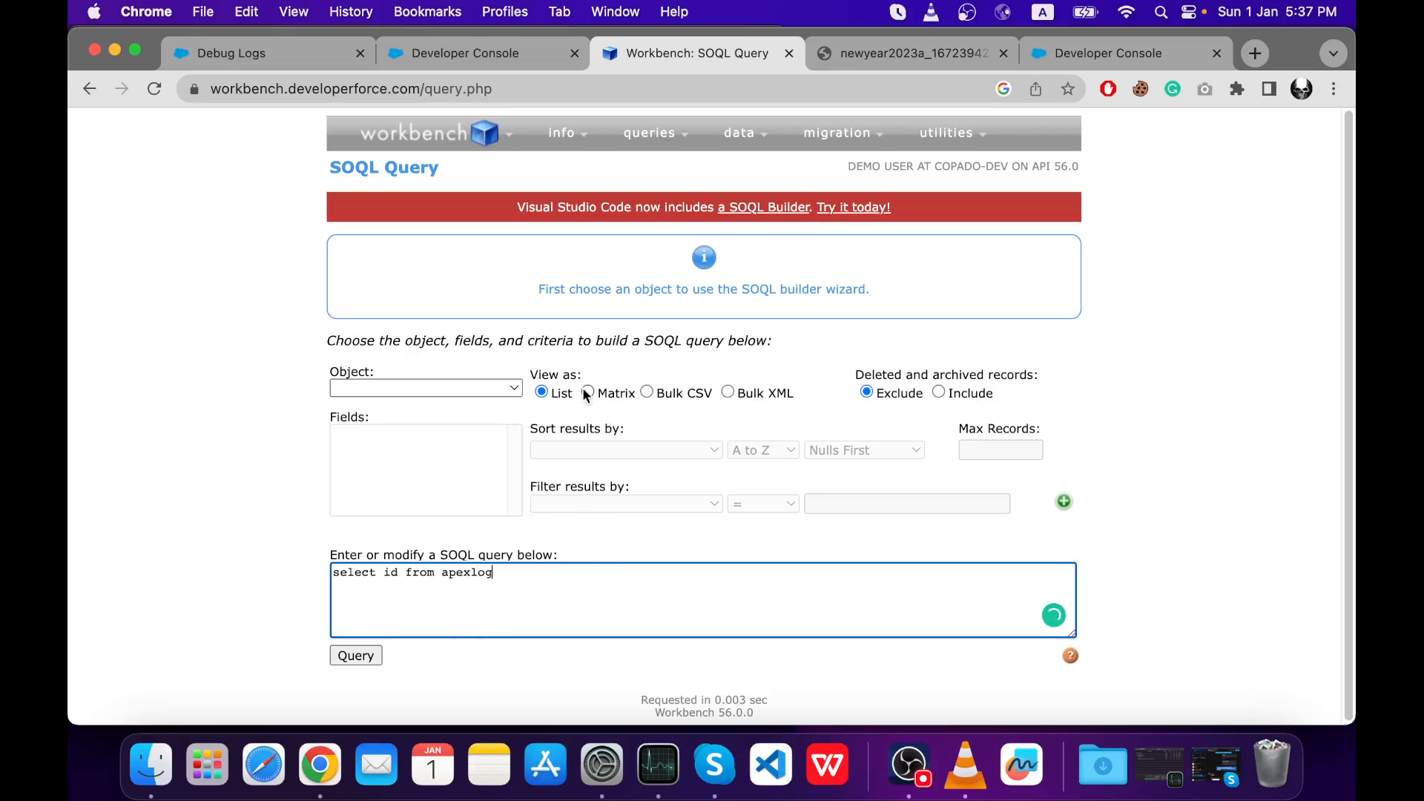
left_click(676, 394)
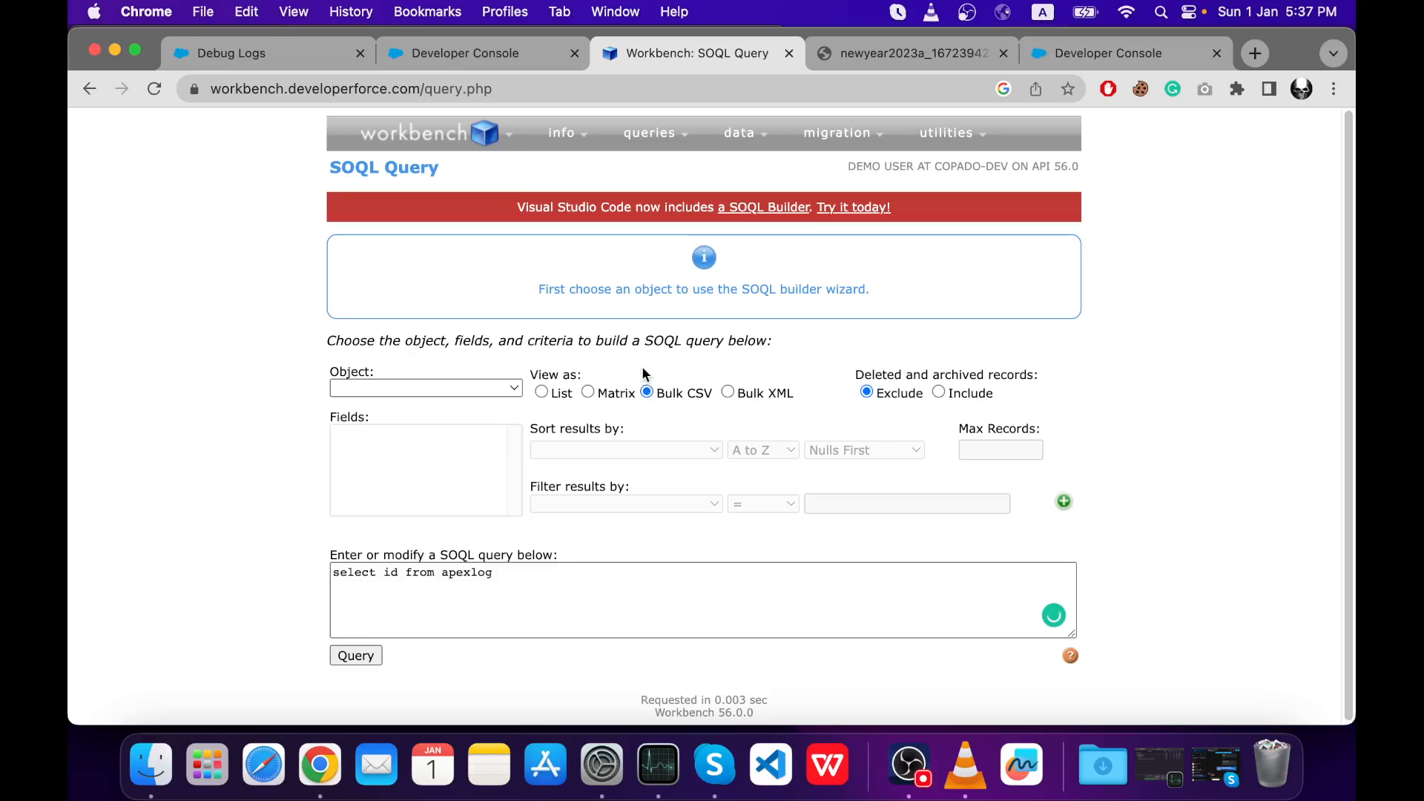
left_click(347, 659)
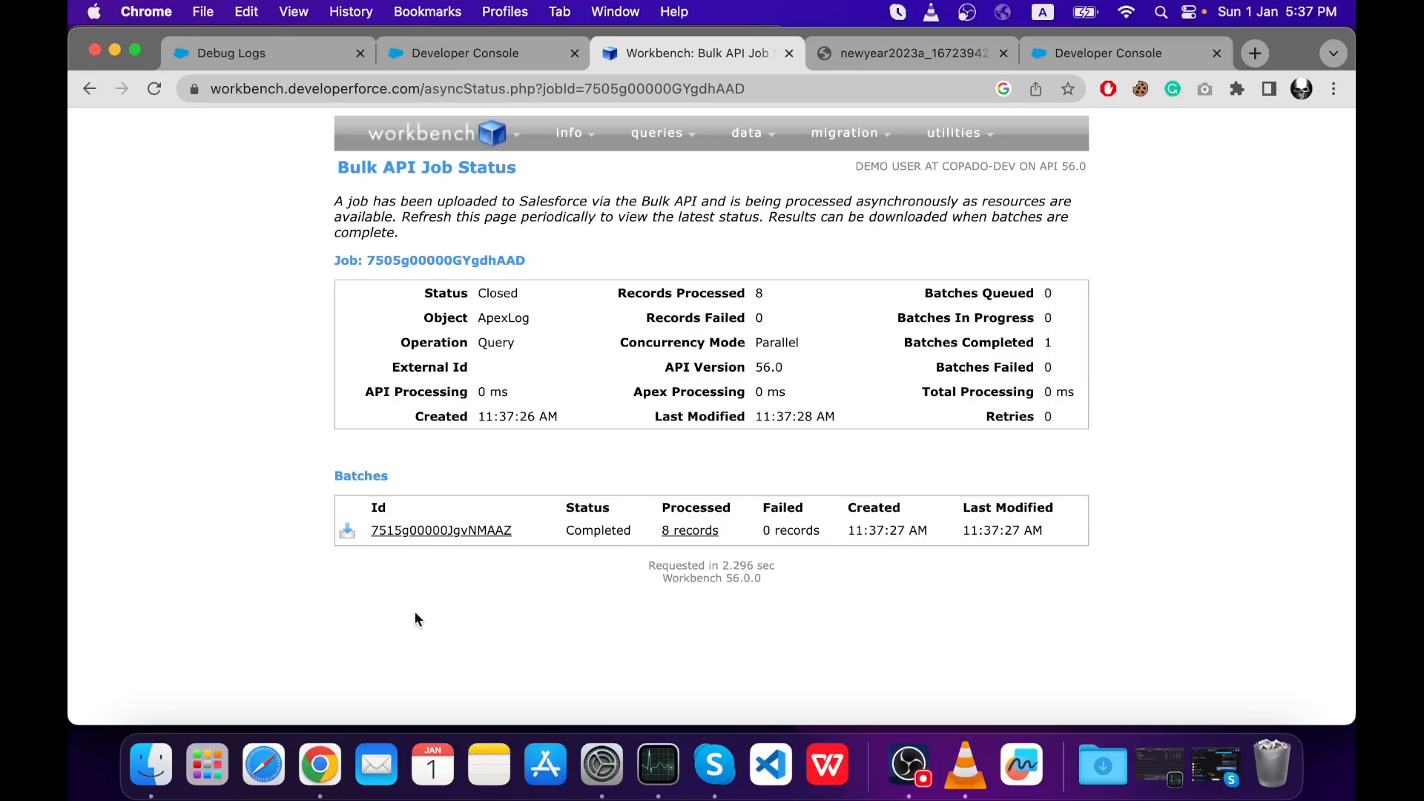
- Download the completed batch's result CSV, open it in WPS Office to check the log IDs, and minimize the spreadsheet
left_click(347, 536)
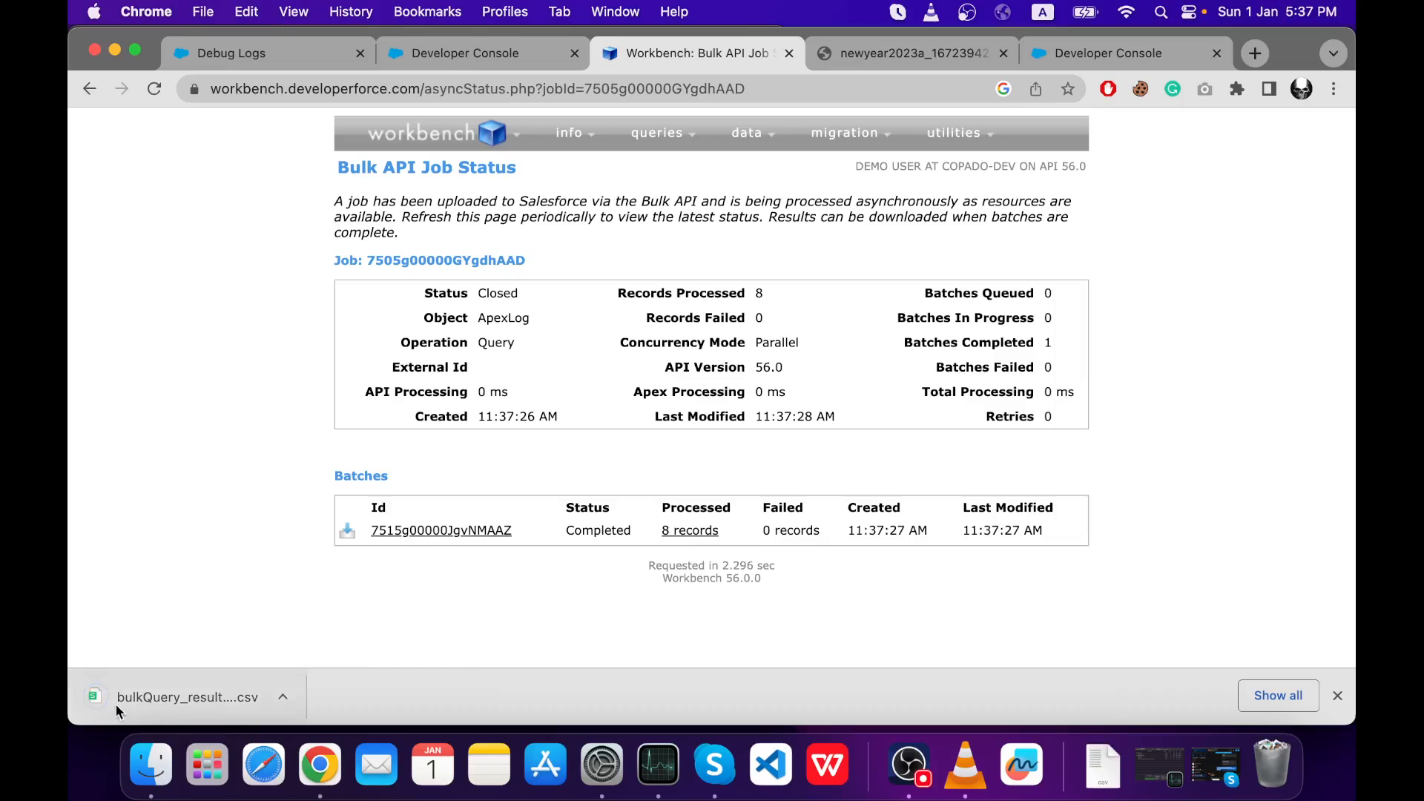
left_click(181, 709)
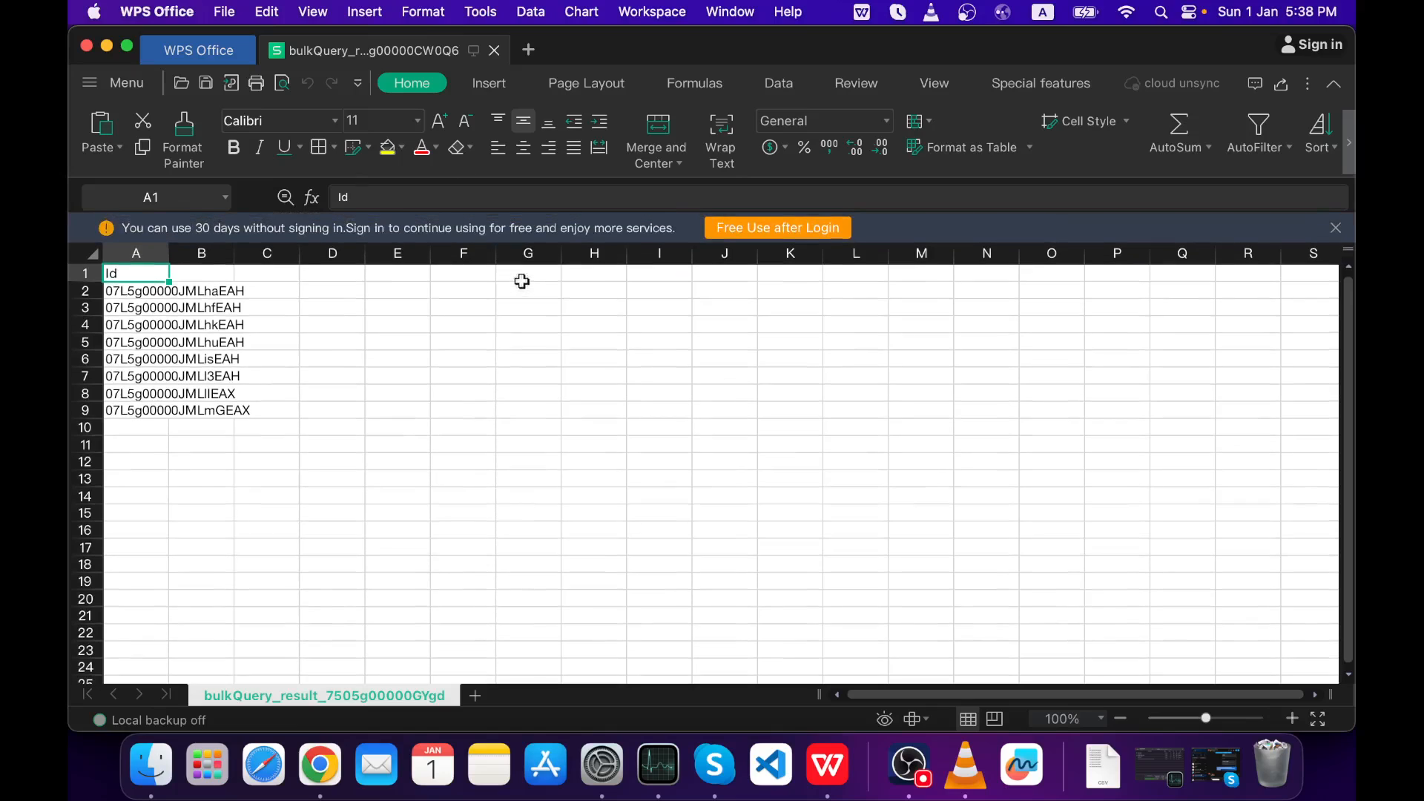
left_click(108, 47)
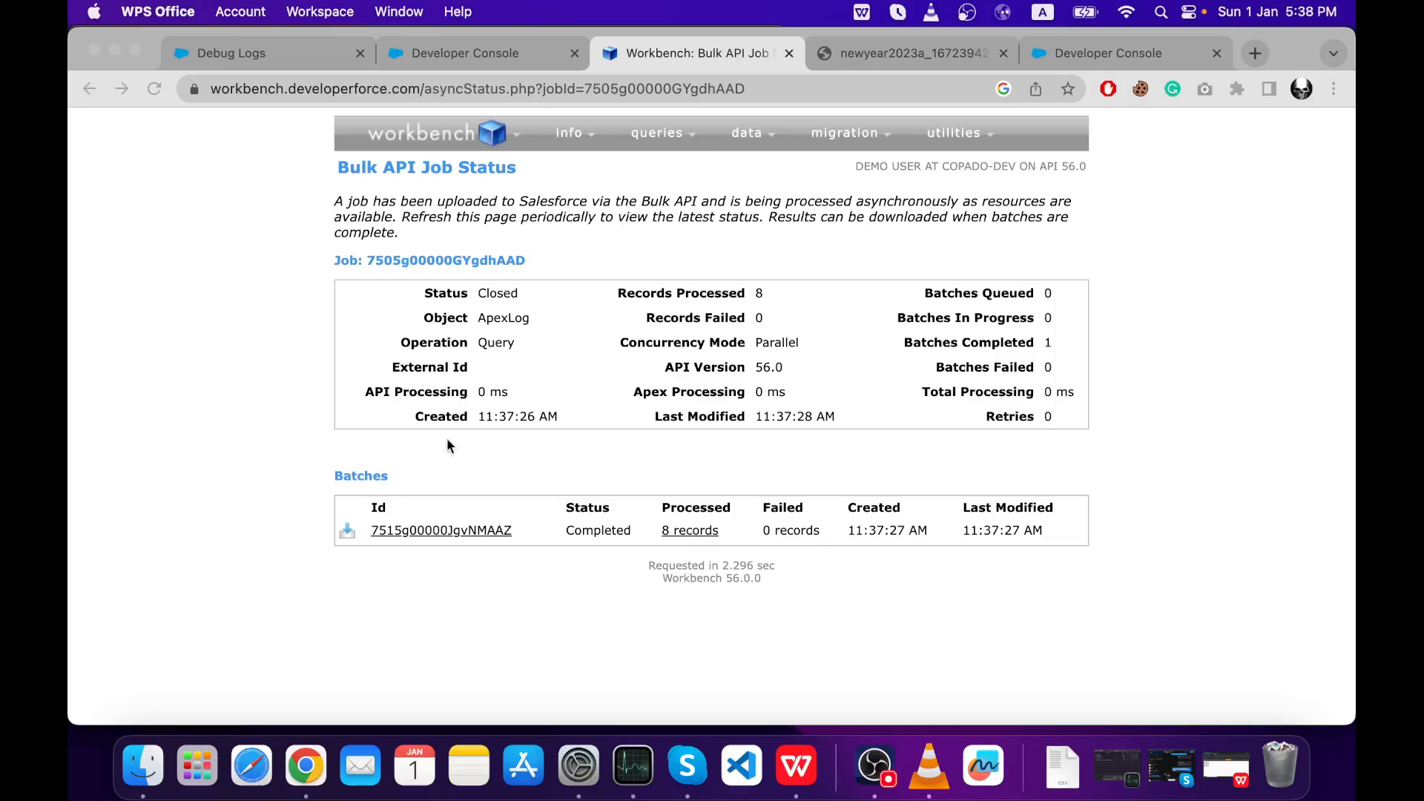
- Set up a Workbench data deletion from the downloaded bulkQuery_result CSV file and map its Id column to the Id field
left_click(757, 131)
mouse_move(758, 136)
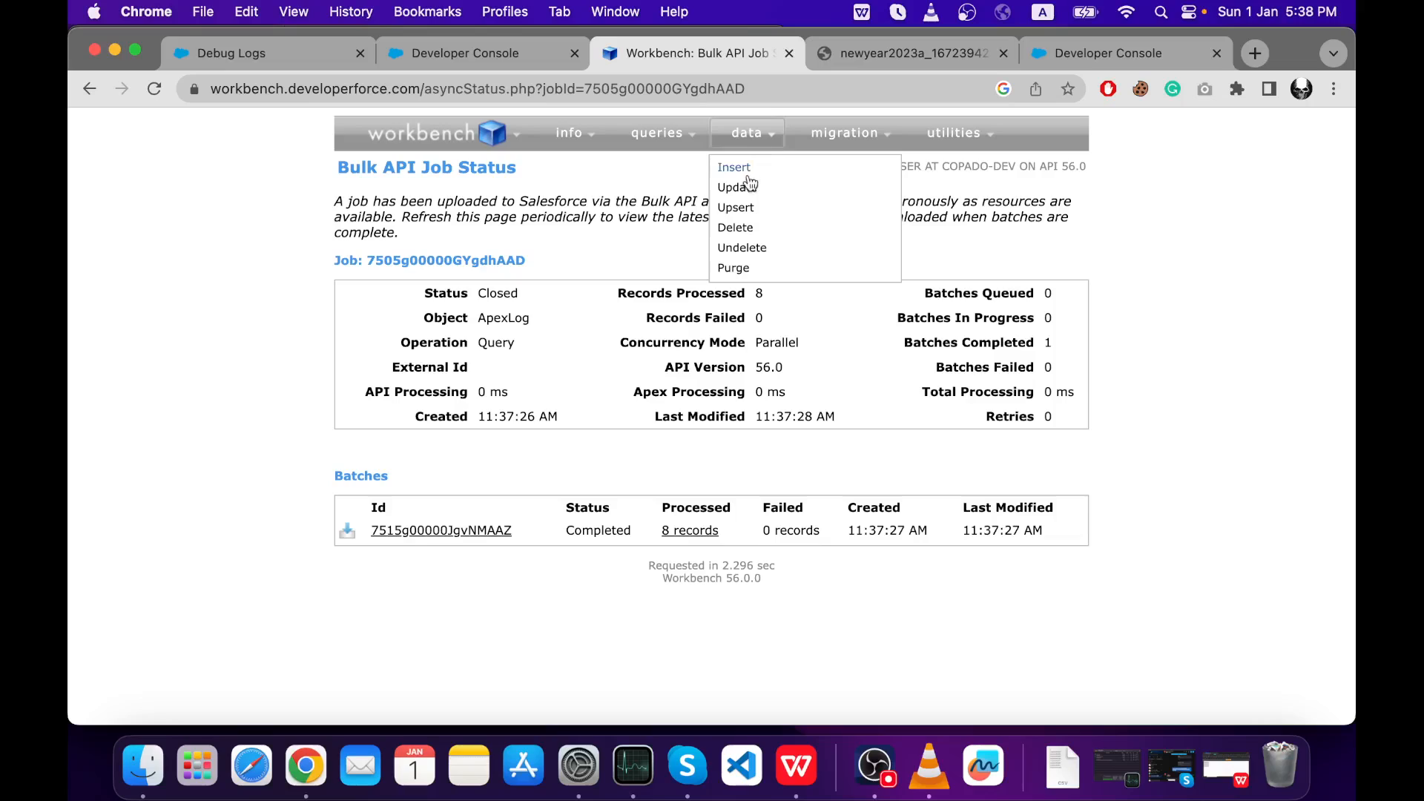
left_click(738, 229)
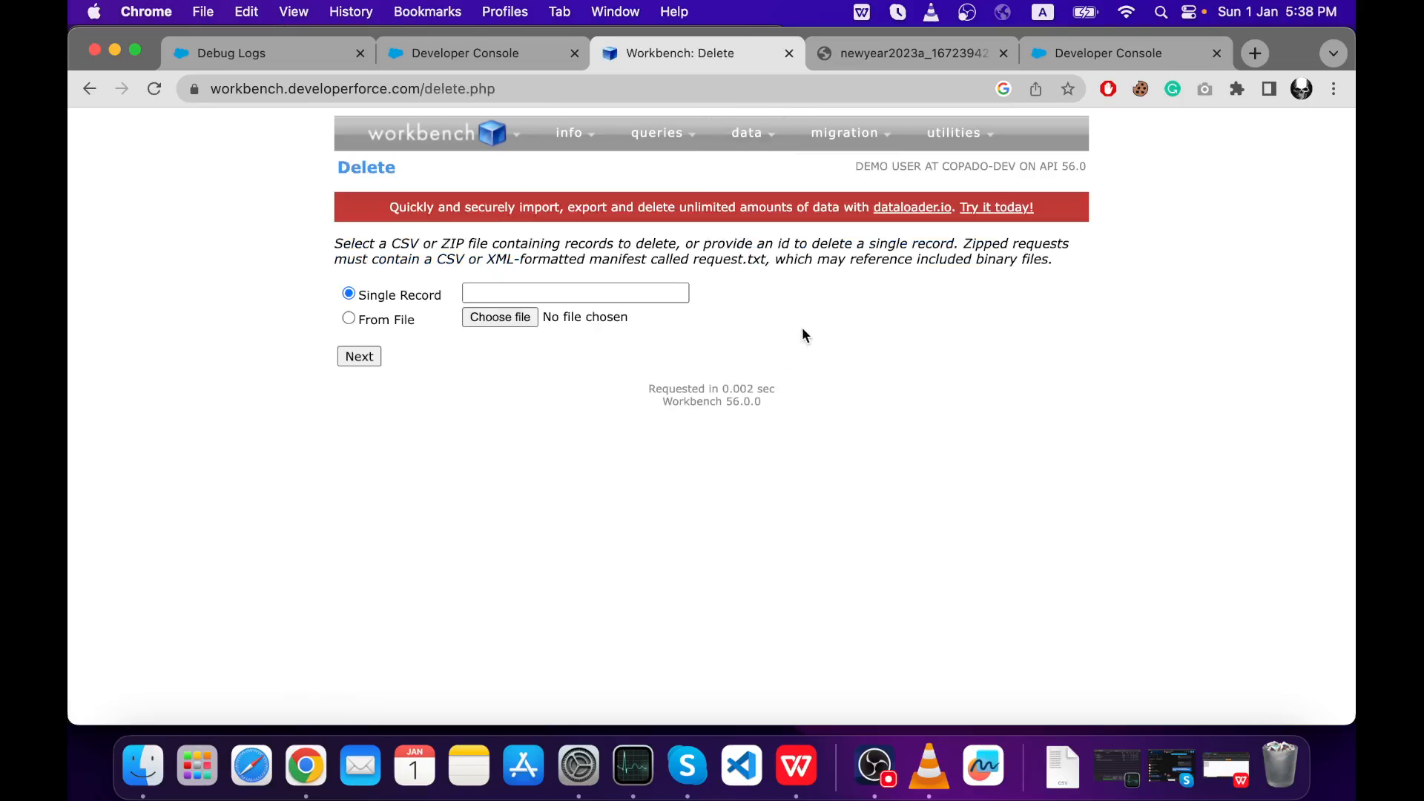
left_click(531, 319)
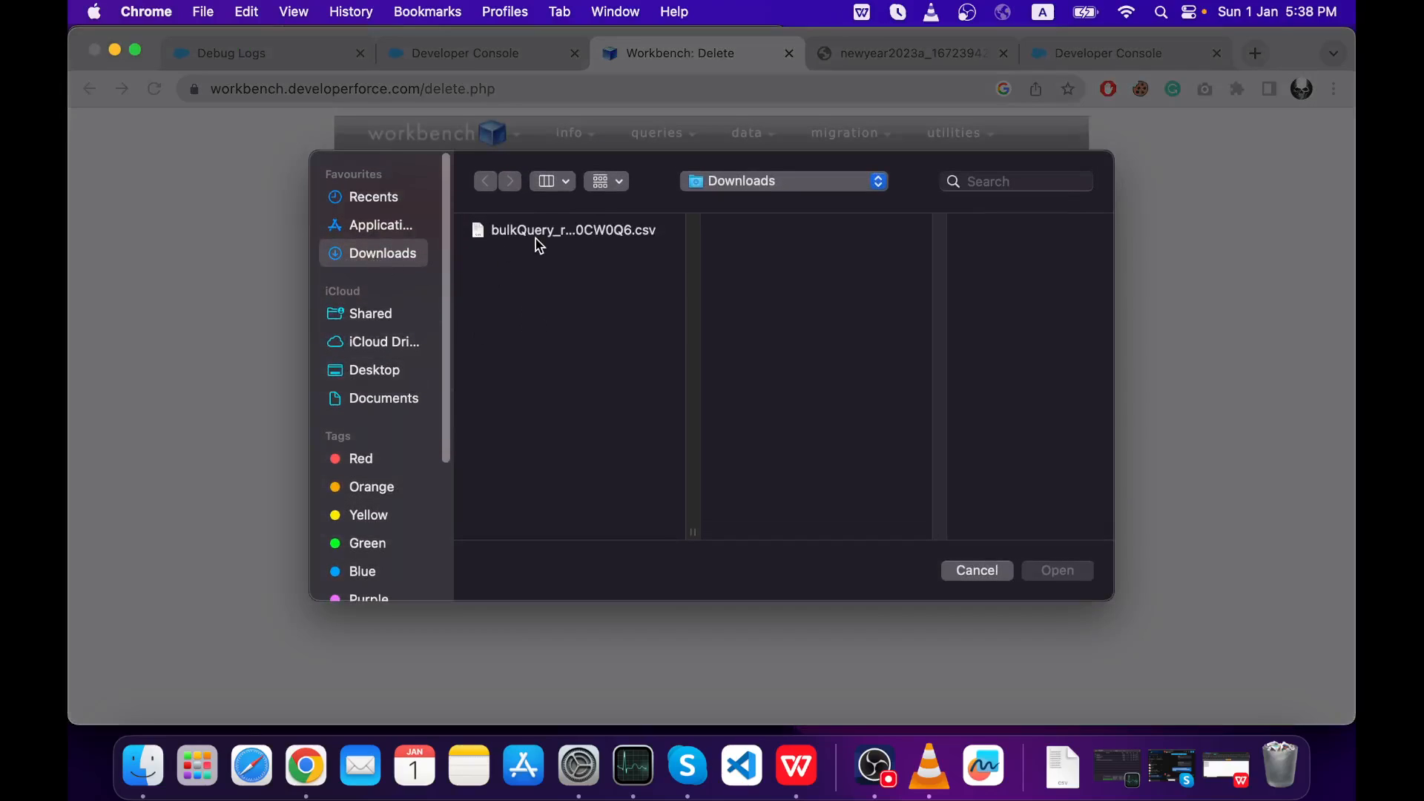
double_click(489, 233)
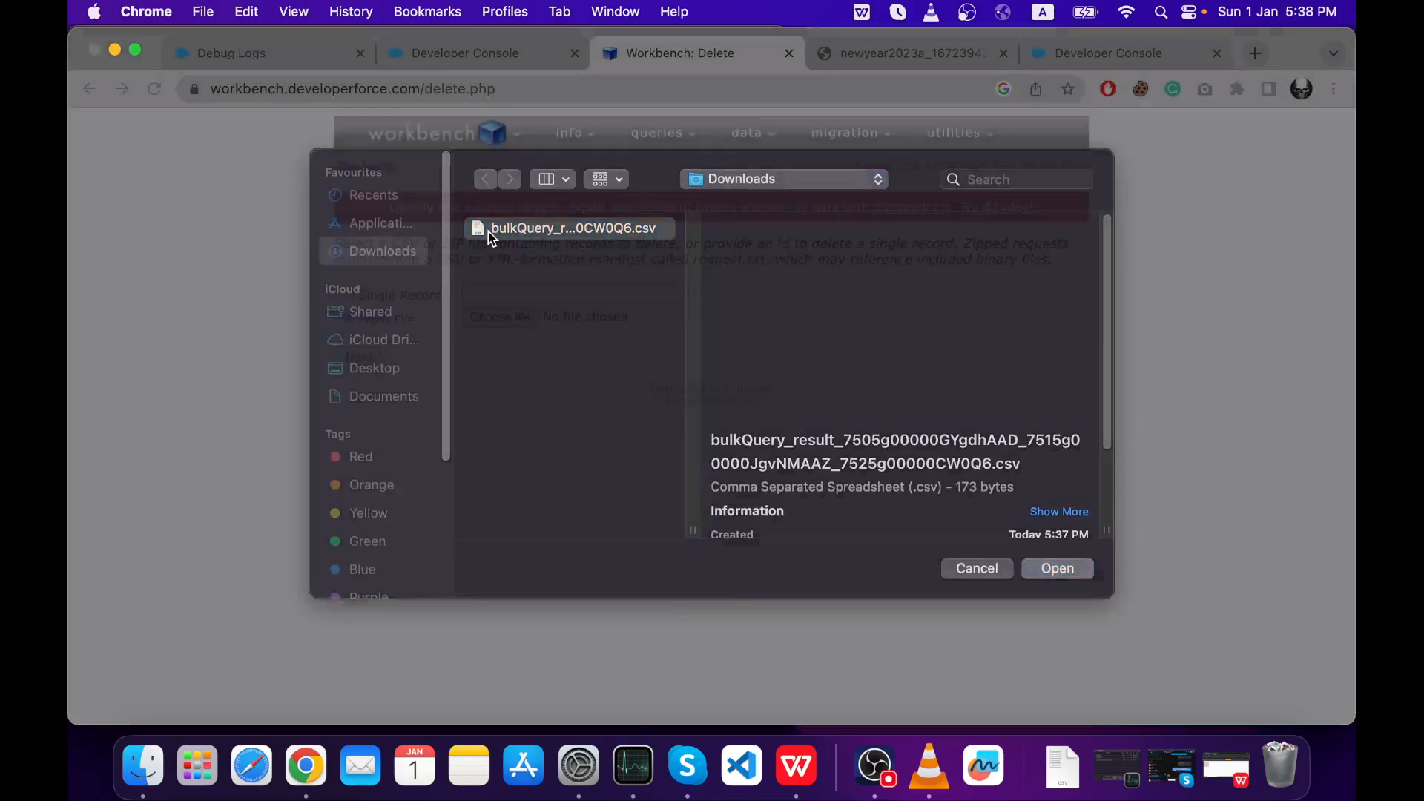
left_click(361, 357)
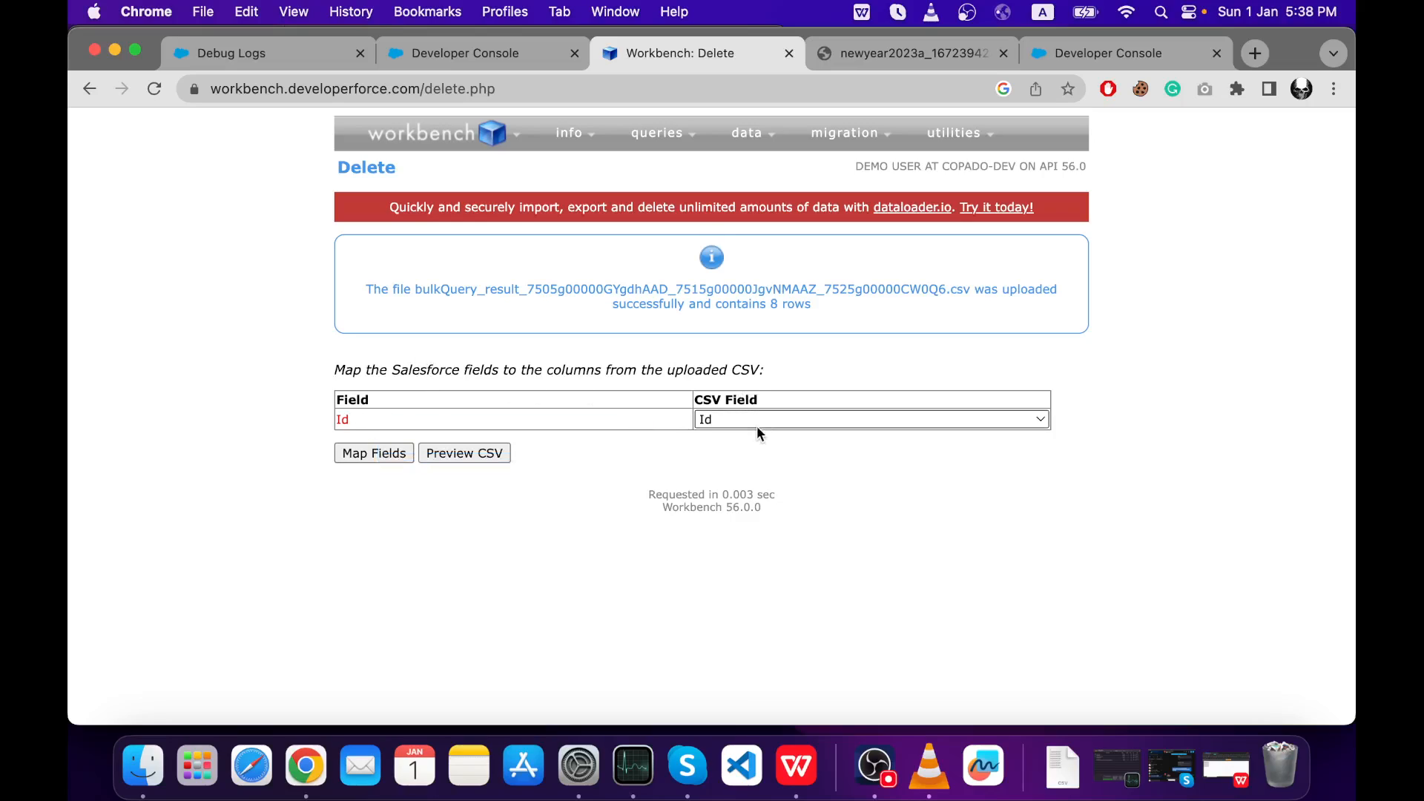
left_click(364, 455)
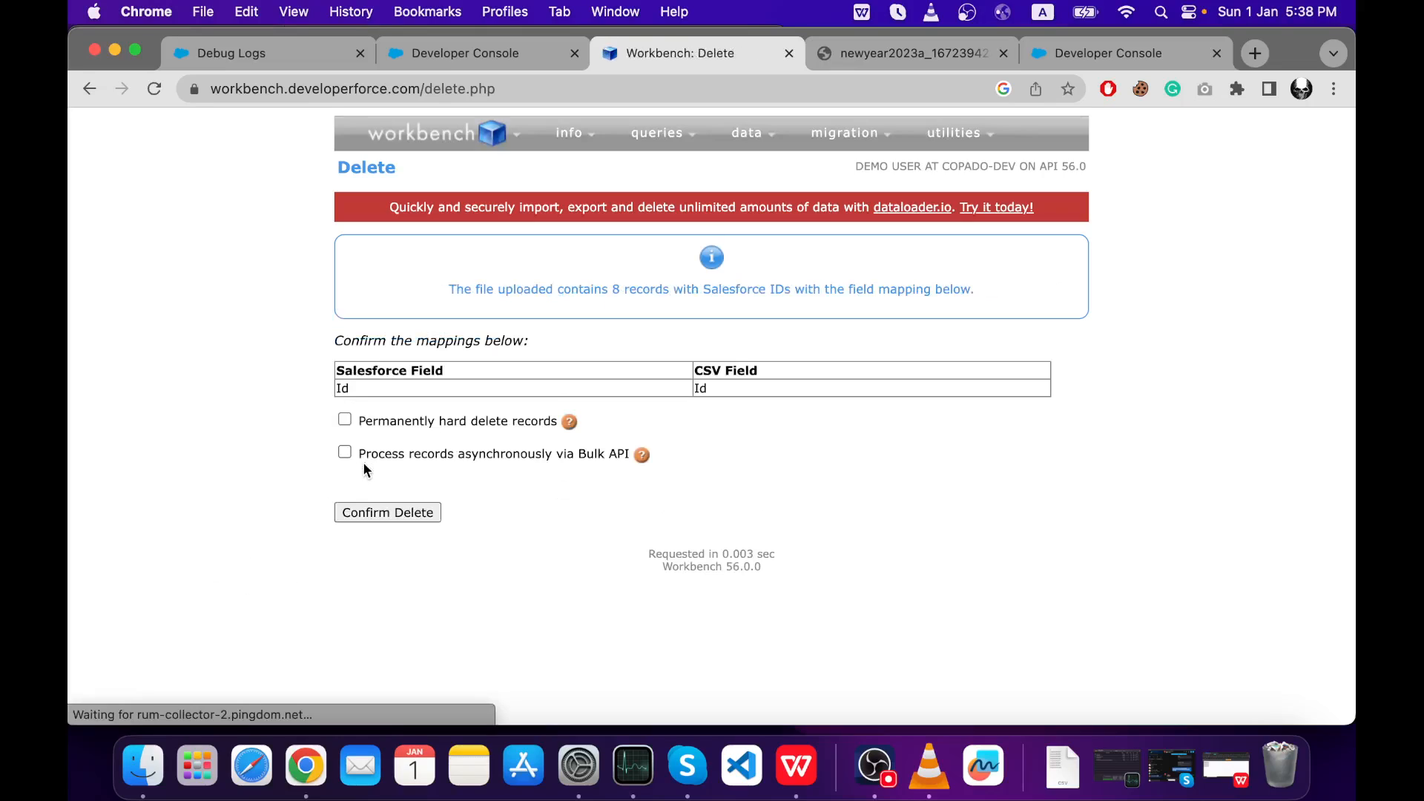
- Permanently hard delete the uploaded records asynchronously via Bulk API with object type ApexLog, and confirm the deletion
left_click(384, 421)
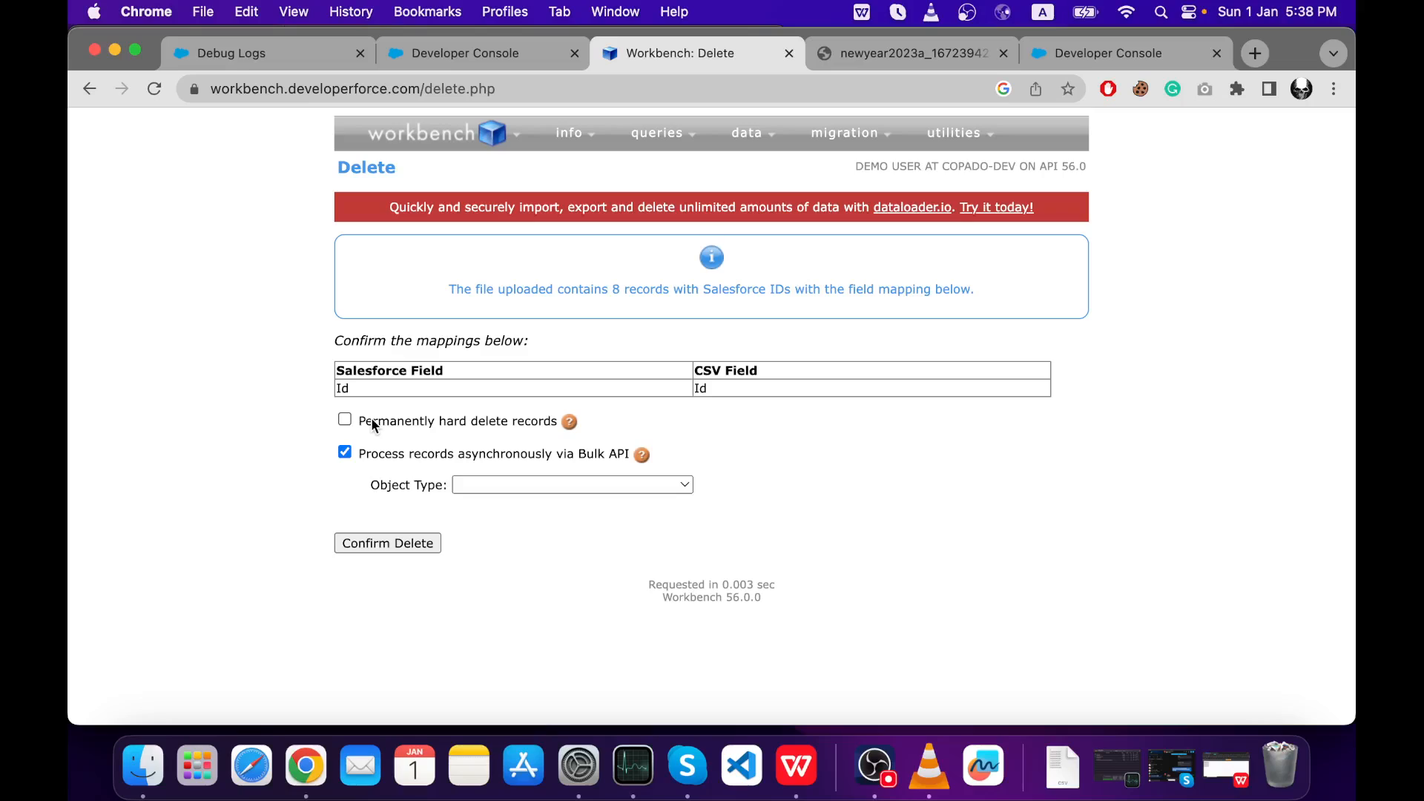
left_click(372, 420)
left_click(501, 484)
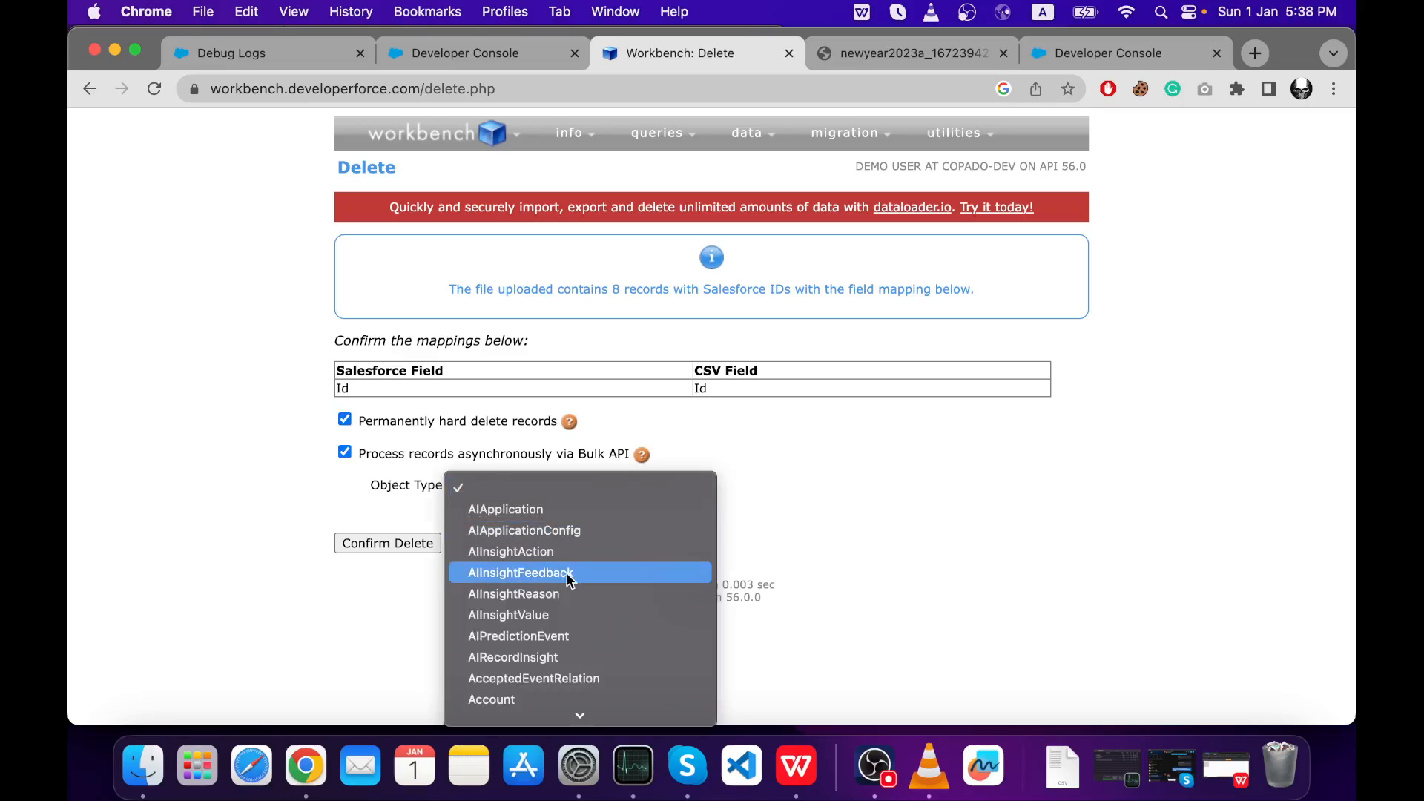
scroll(569, 579, "down", 10)
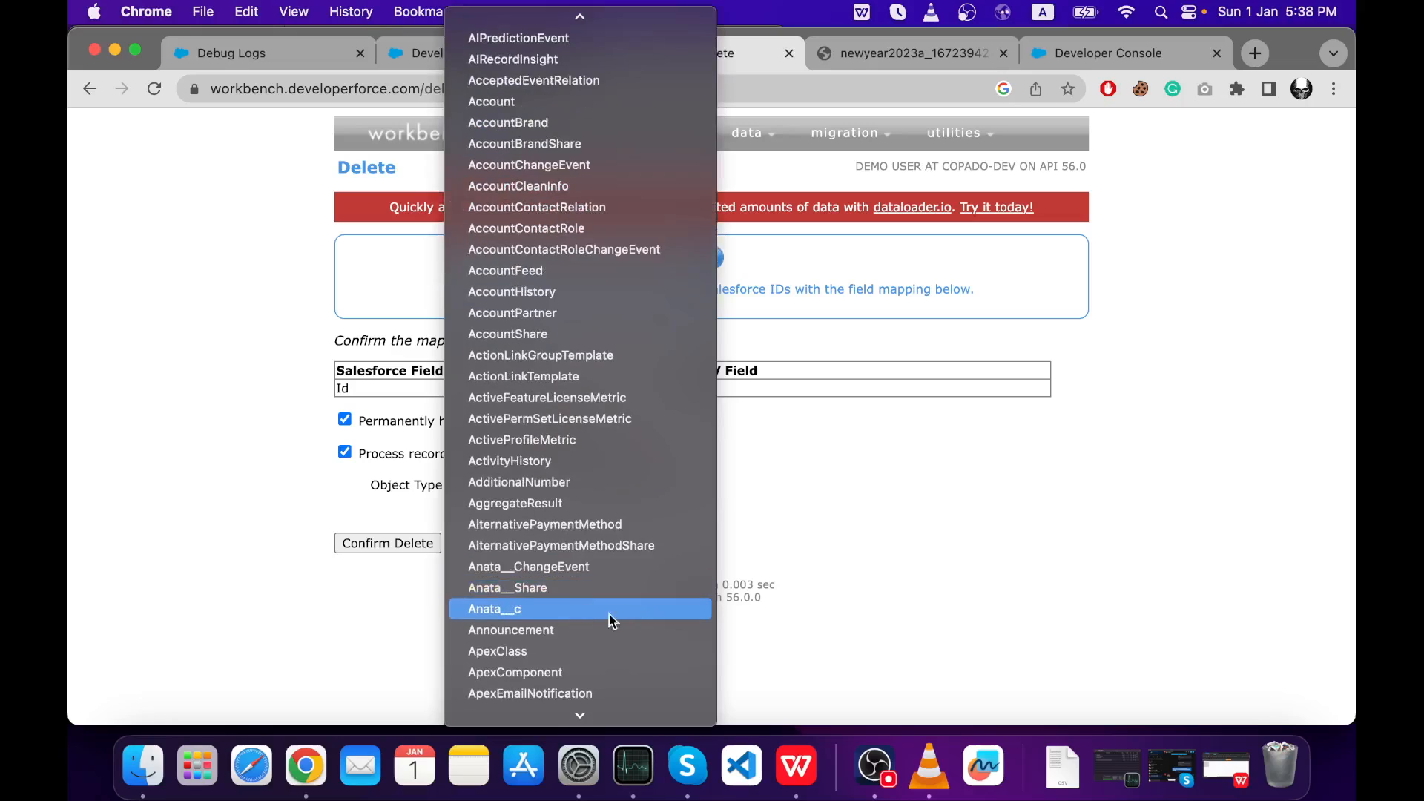
scroll(609, 614, "down", 3)
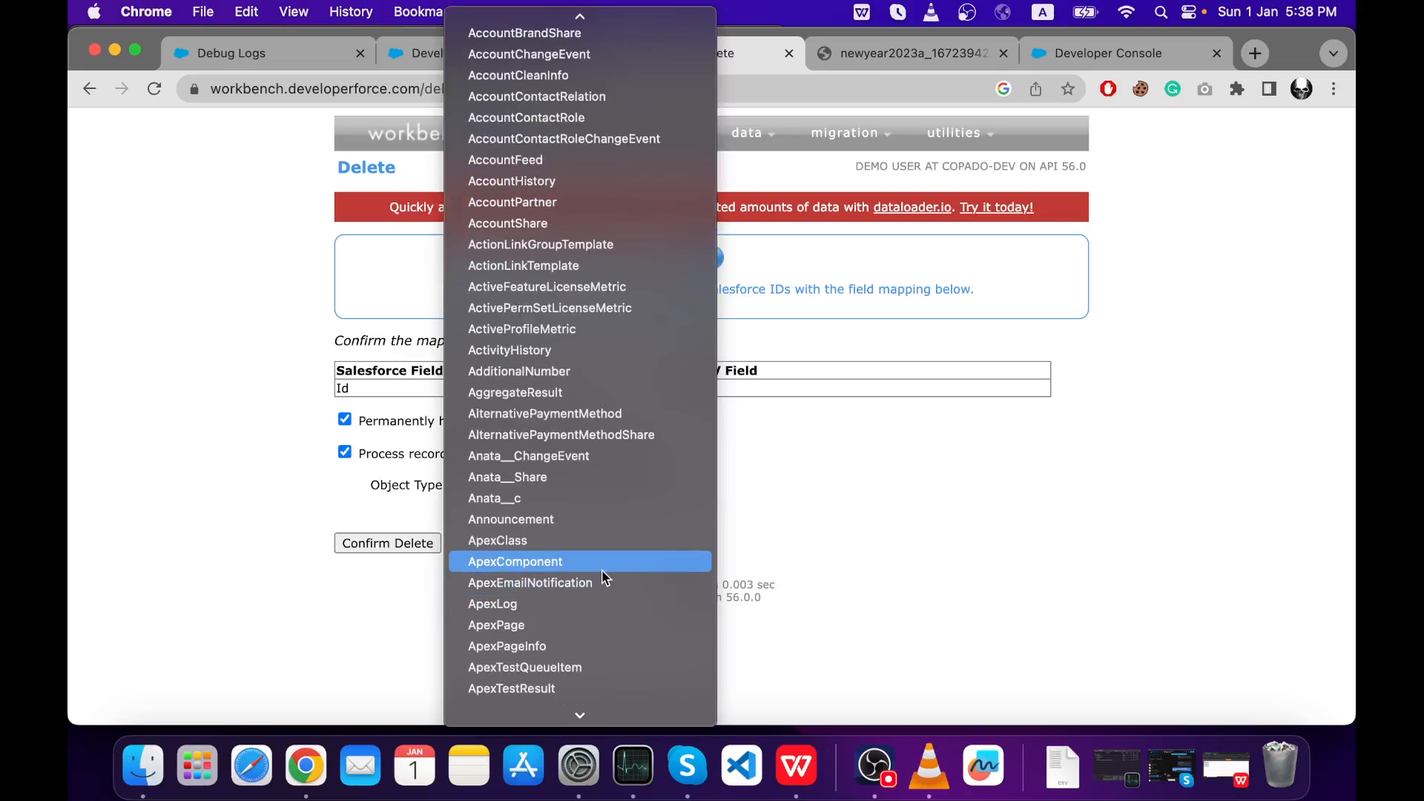
left_click(493, 605)
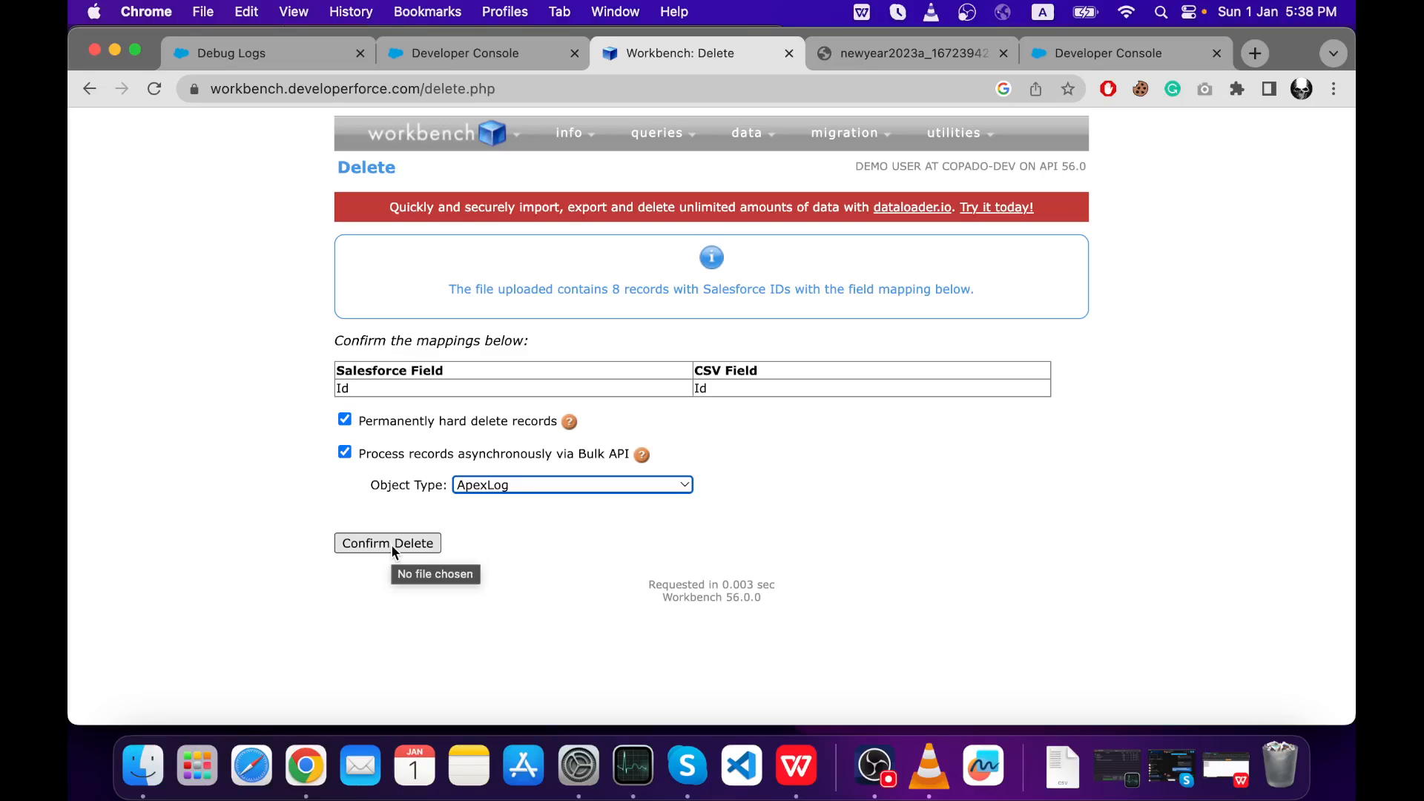
left_click(391, 545)
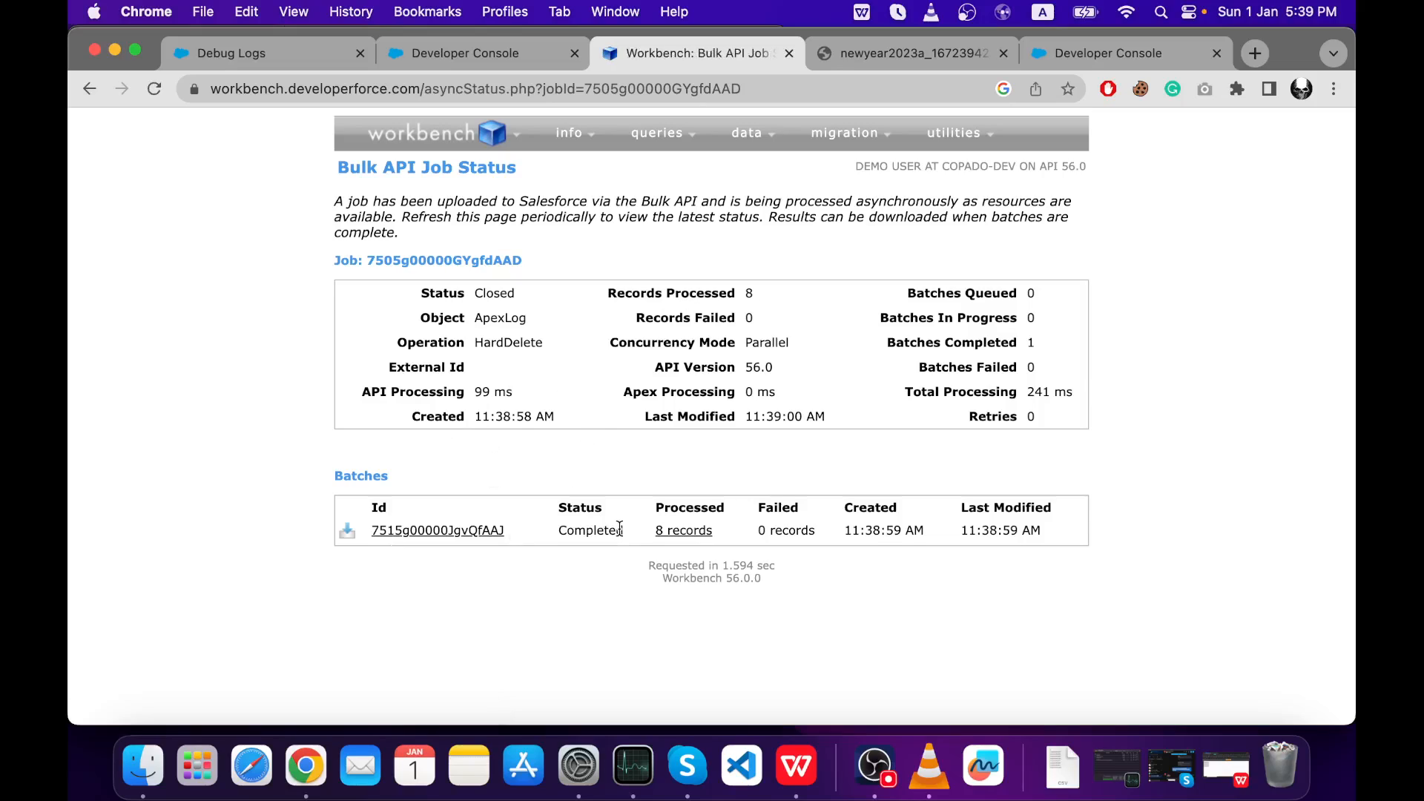
- Check the delete batch's status, then close the old query results in Developer Console and rerun "select id from apexlog"
left_click_drag(558, 530, 815, 530)
left_click(531, 43)
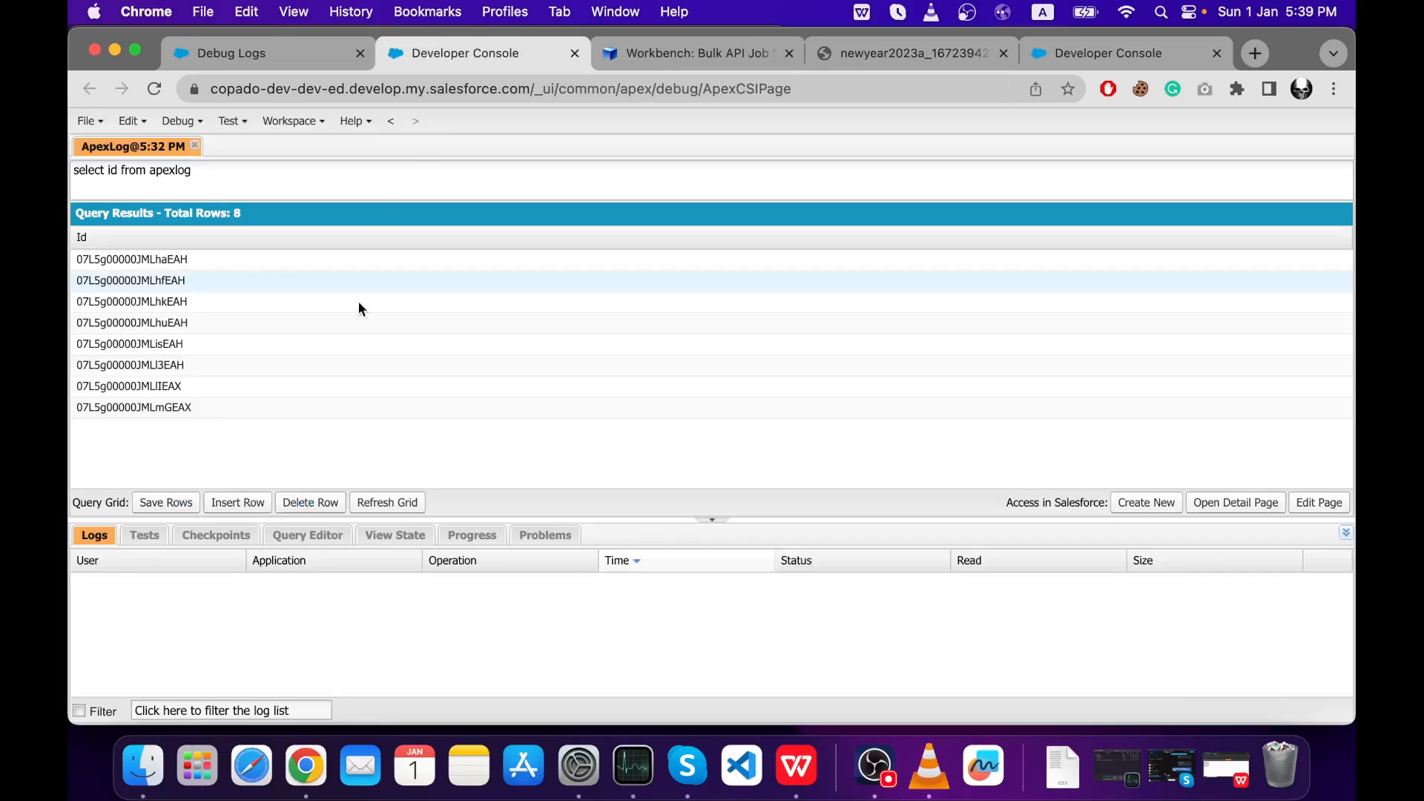
left_click(194, 145)
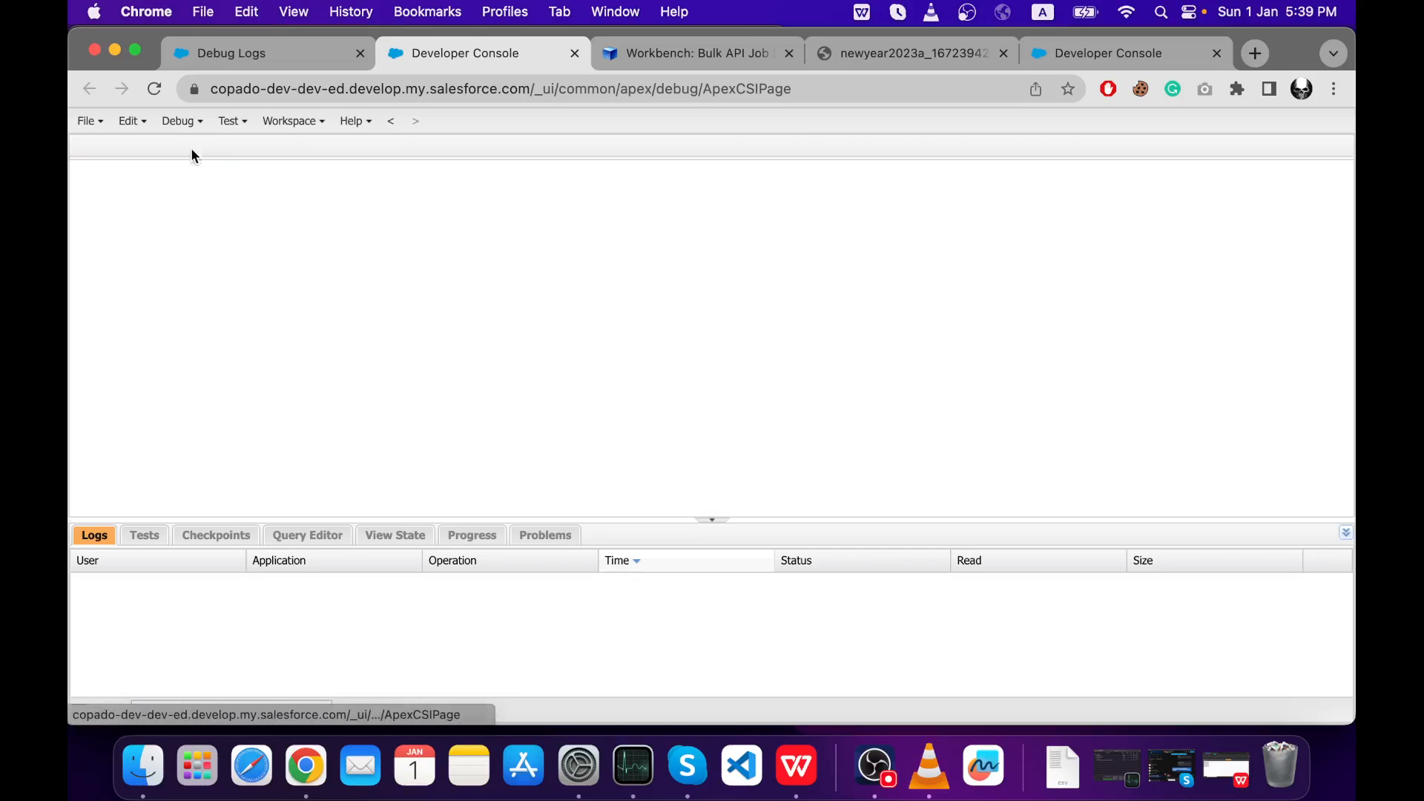
left_click(328, 528)
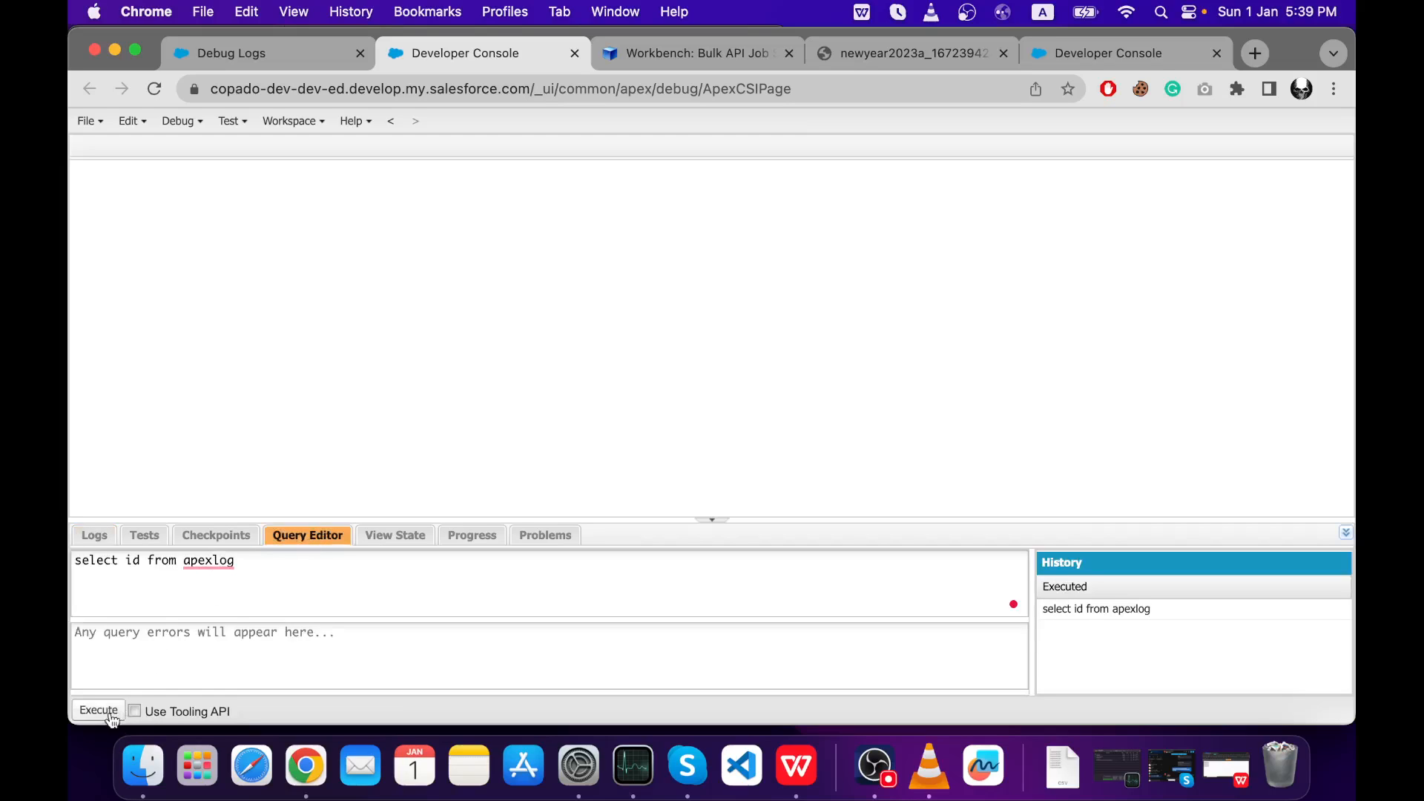
left_click(110, 714)
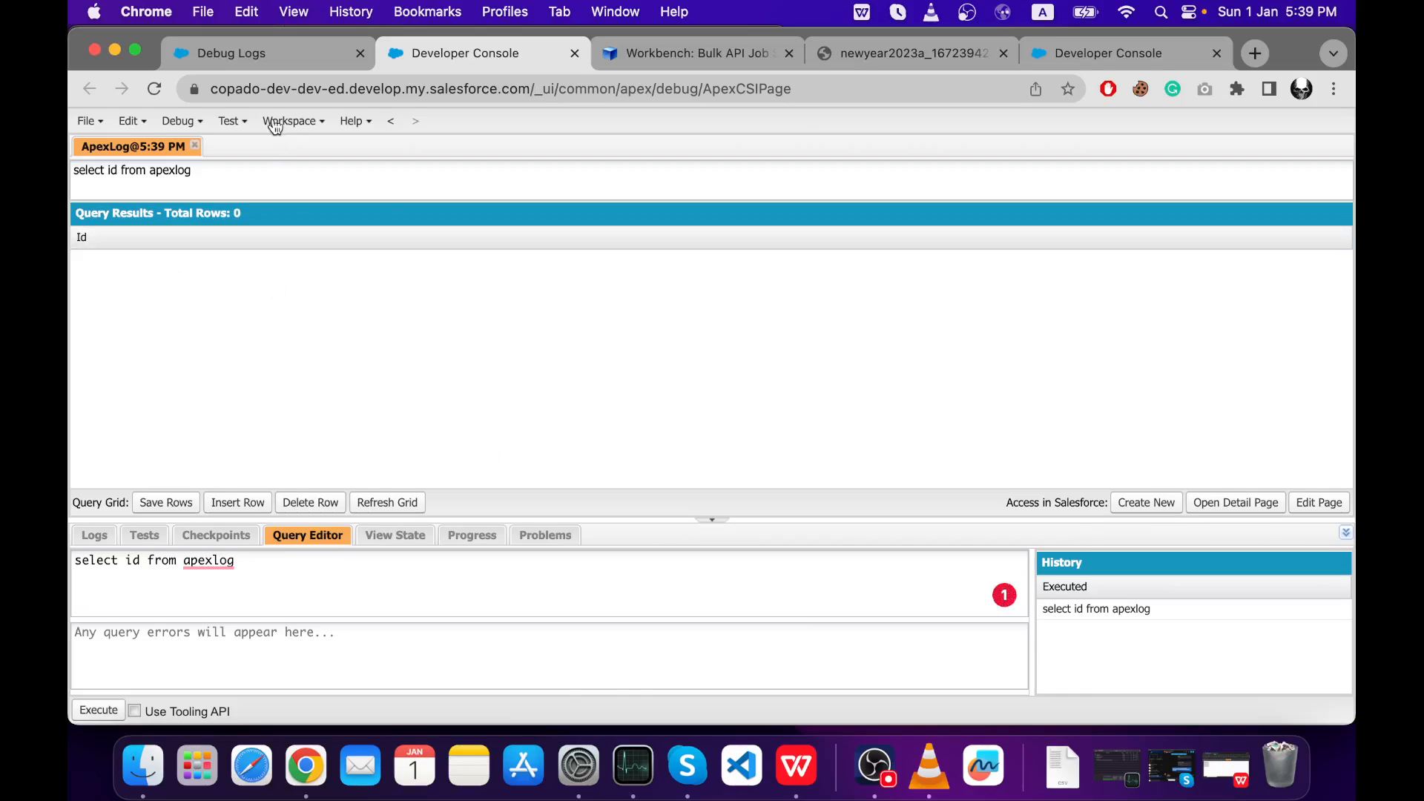
- Review the debug log limits in the Salesforce Help article and highlight the 1,000 MB figure in the 15-minute window rule
left_click(286, 46)
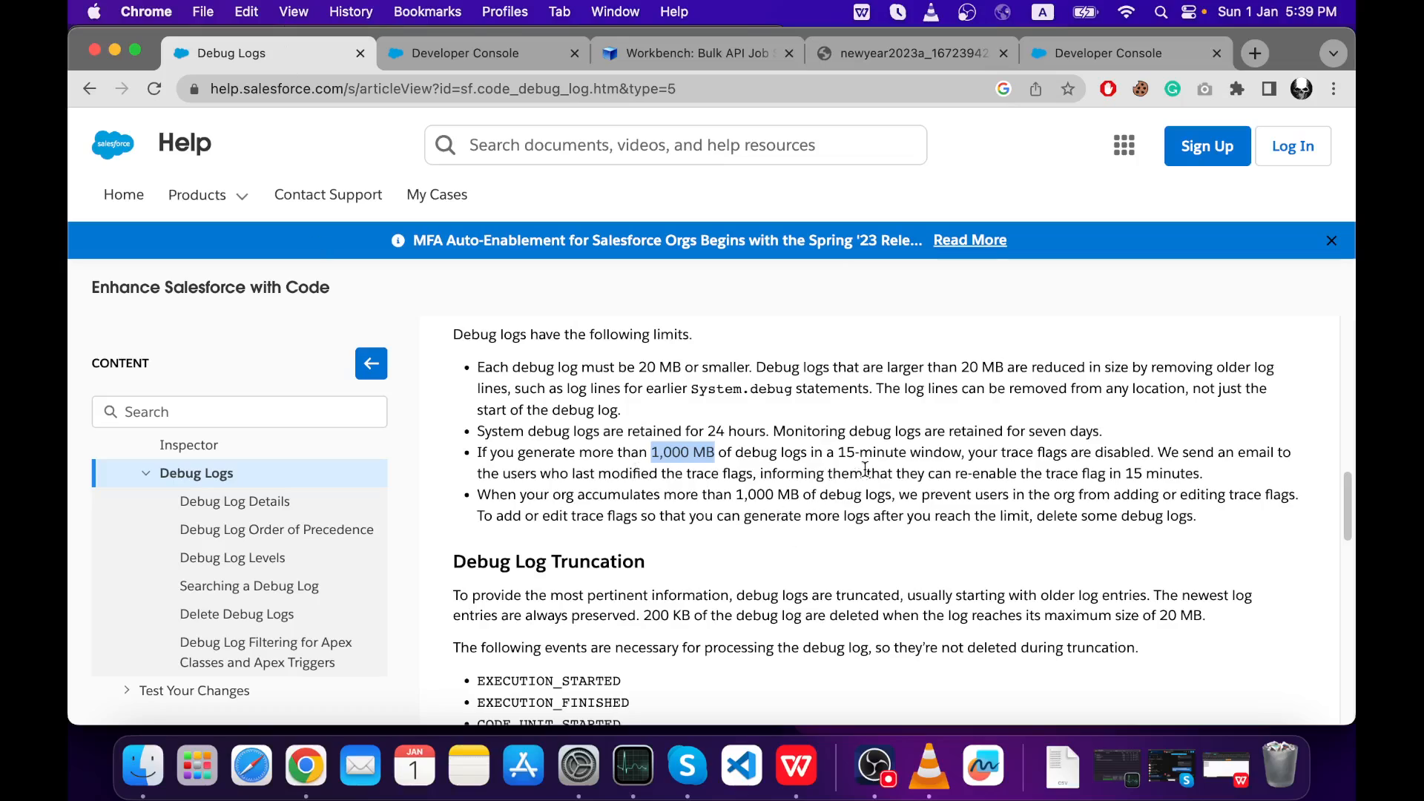
left_click(779, 410)
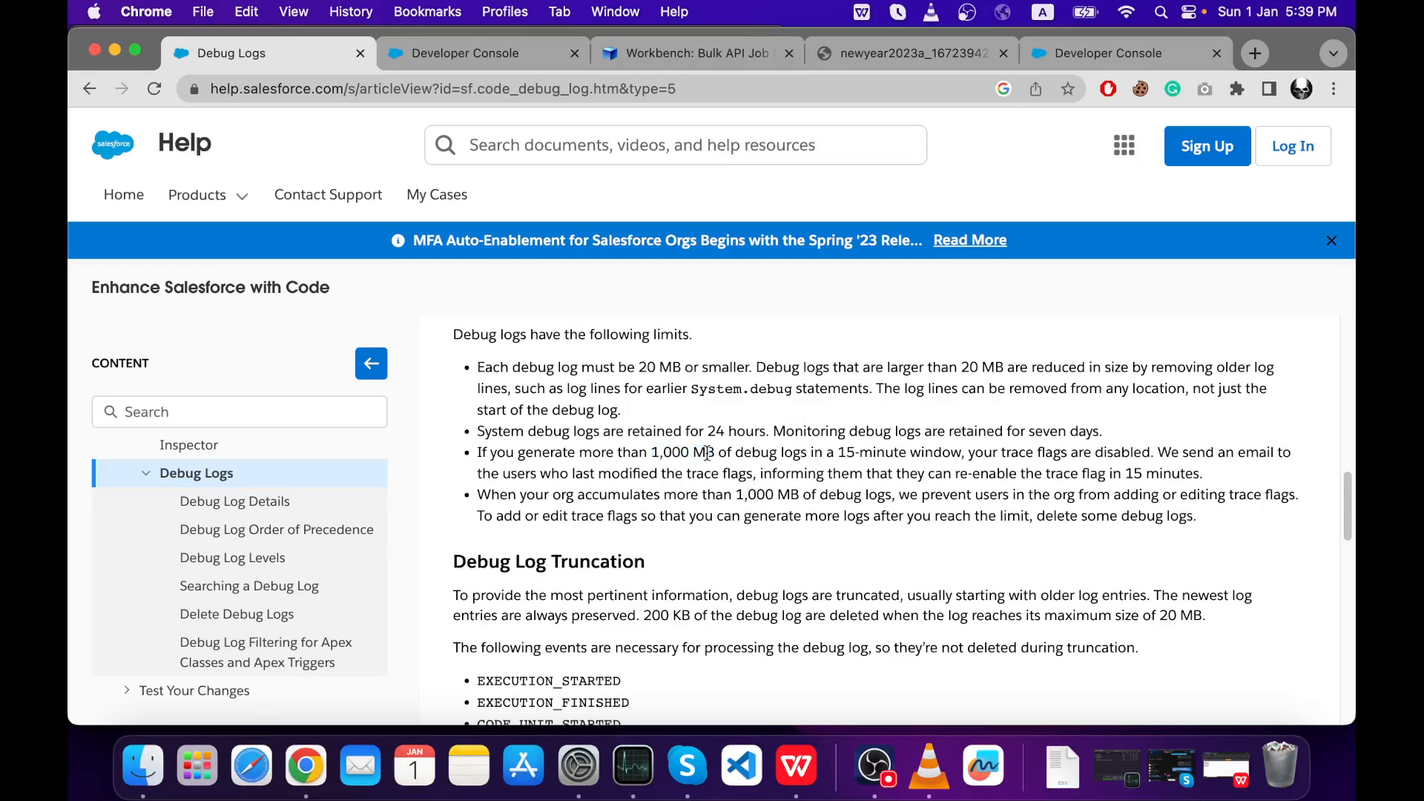
left_click_drag(651, 451, 712, 456)
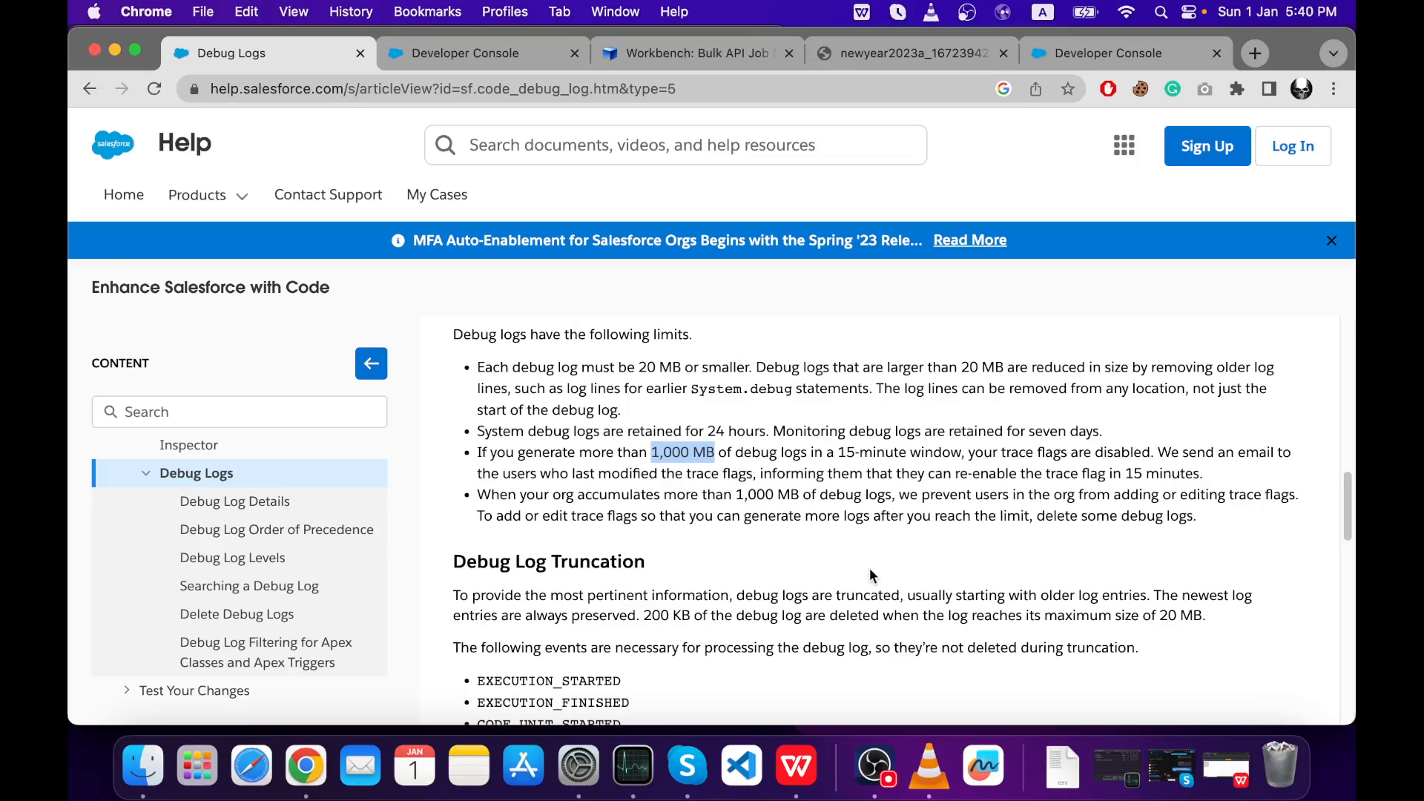
left_click(874, 766)
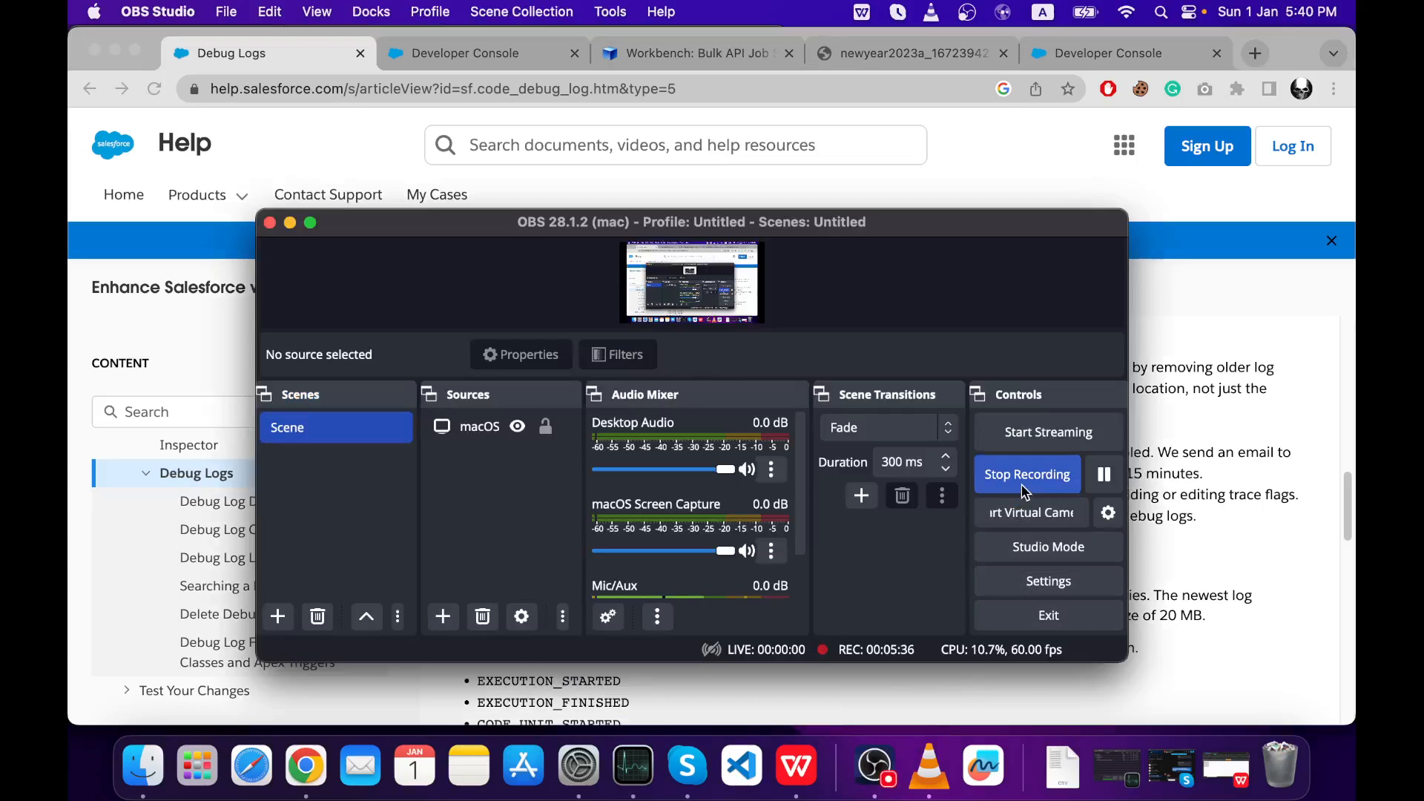